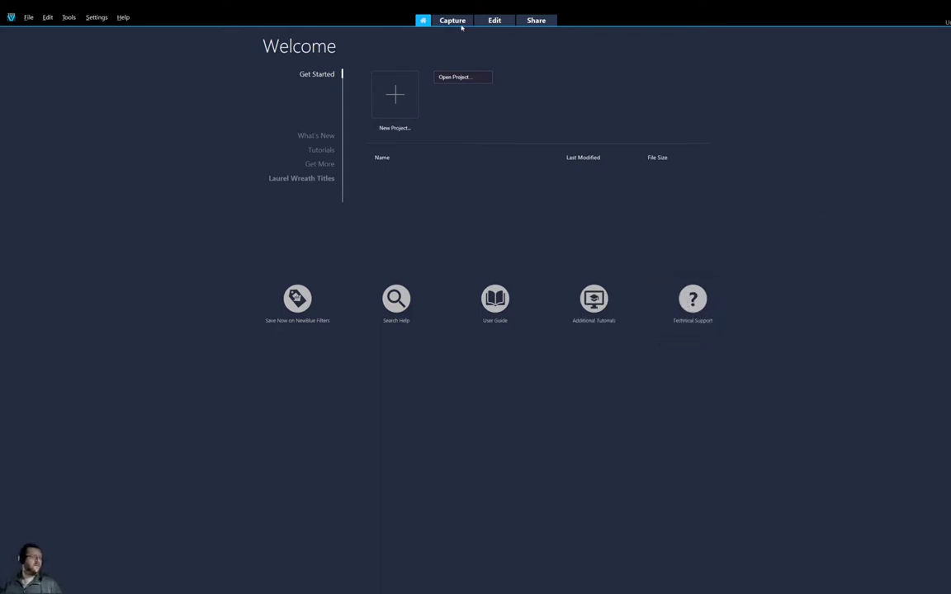
# Look at the Capture workspace, switch to the Edit workspace and enlarge the library folder list and the preview area
pyautogui.click(452, 21)
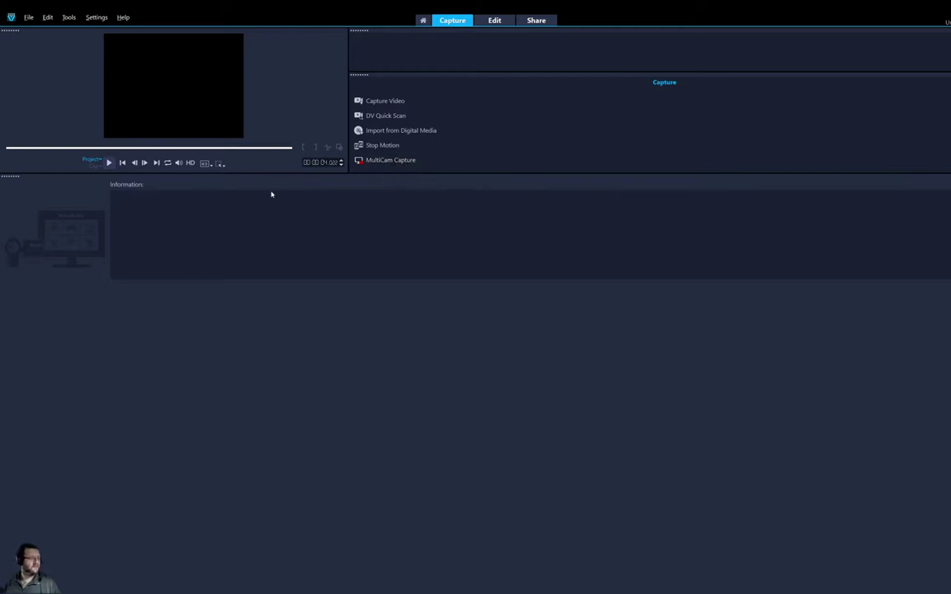
pyautogui.click(496, 21)
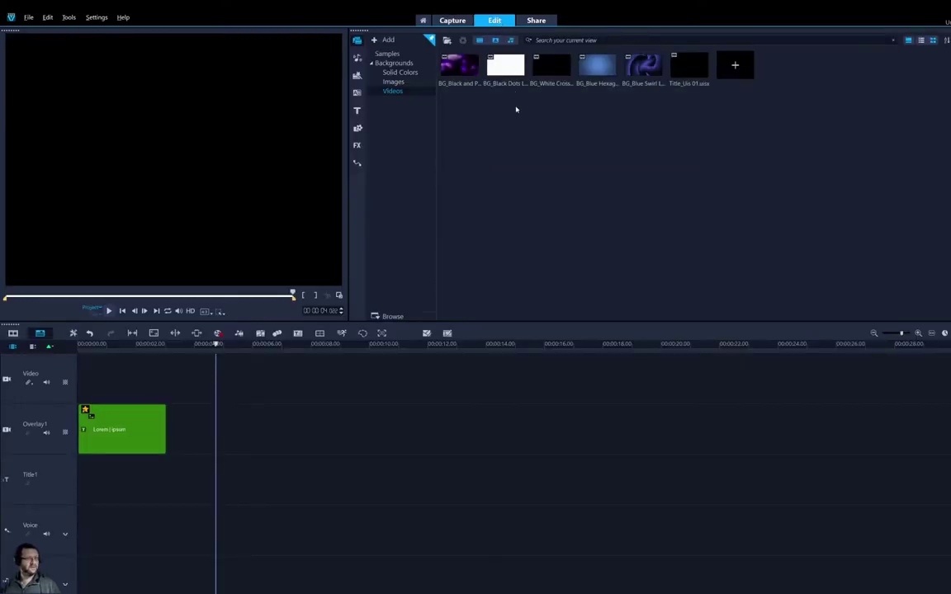
pyautogui.moveTo(436, 171); pyautogui.dragTo(499, 179)
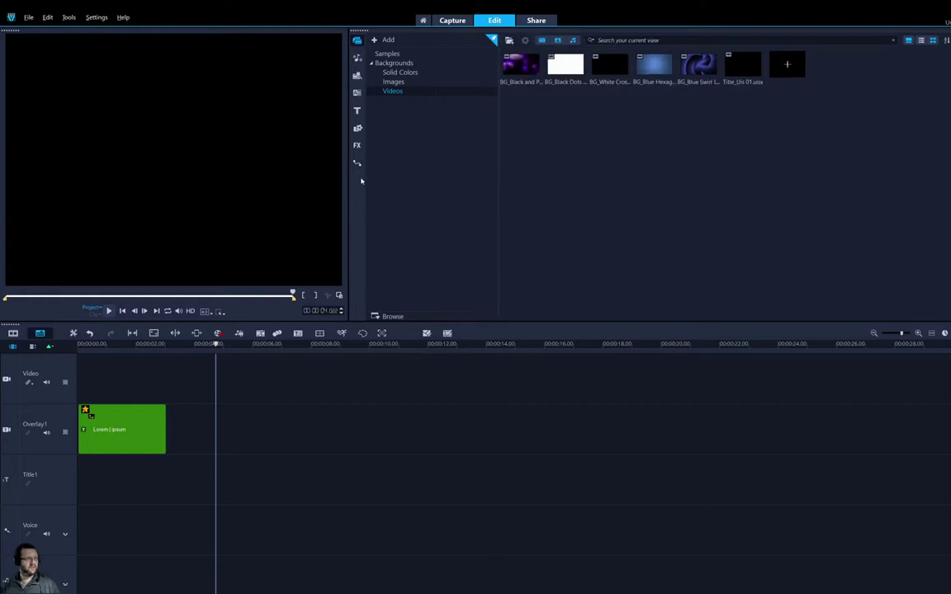
pyautogui.moveTo(349, 177); pyautogui.dragTo(396, 189)
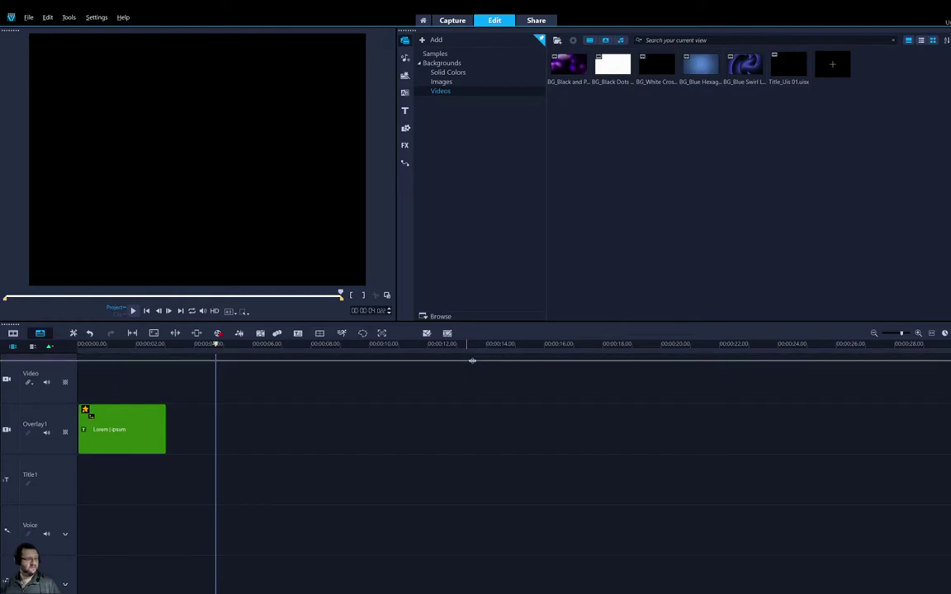
pyautogui.moveTo(472, 361); pyautogui.dragTo(472, 361)
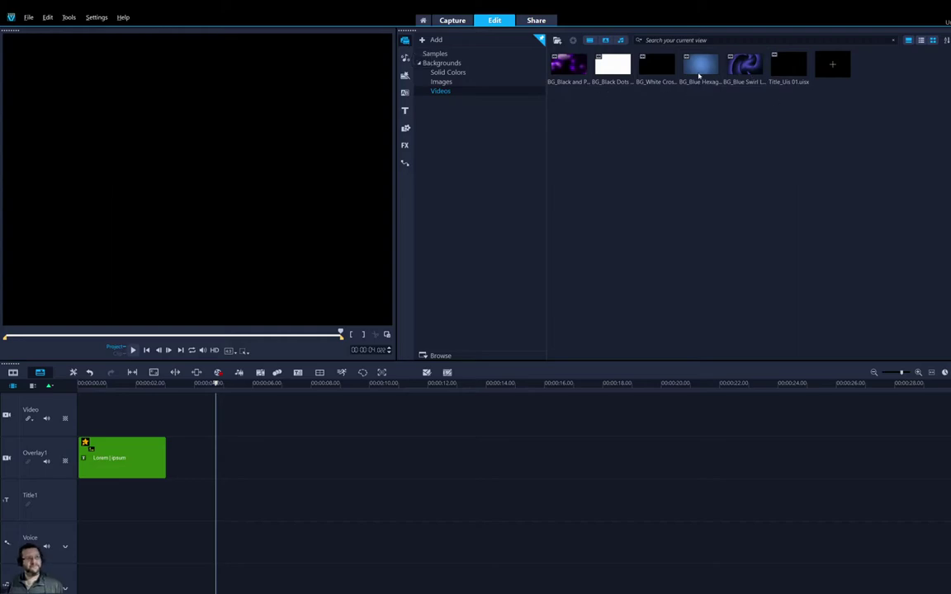
# Browse the Samples, Solid Colors, Images and Videos media folders and check the dialog for importing media files
pyautogui.click(427, 54)
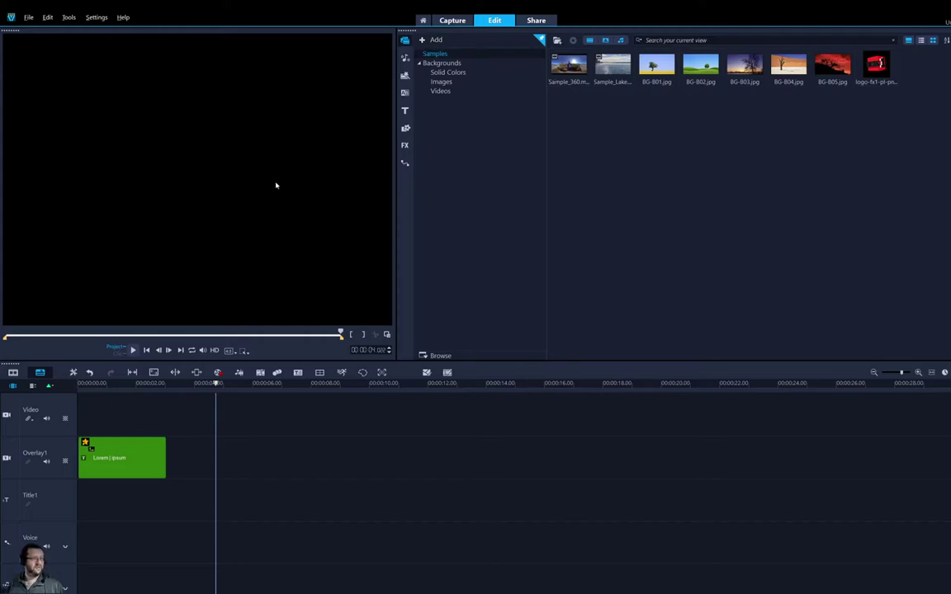
pyautogui.click(449, 72)
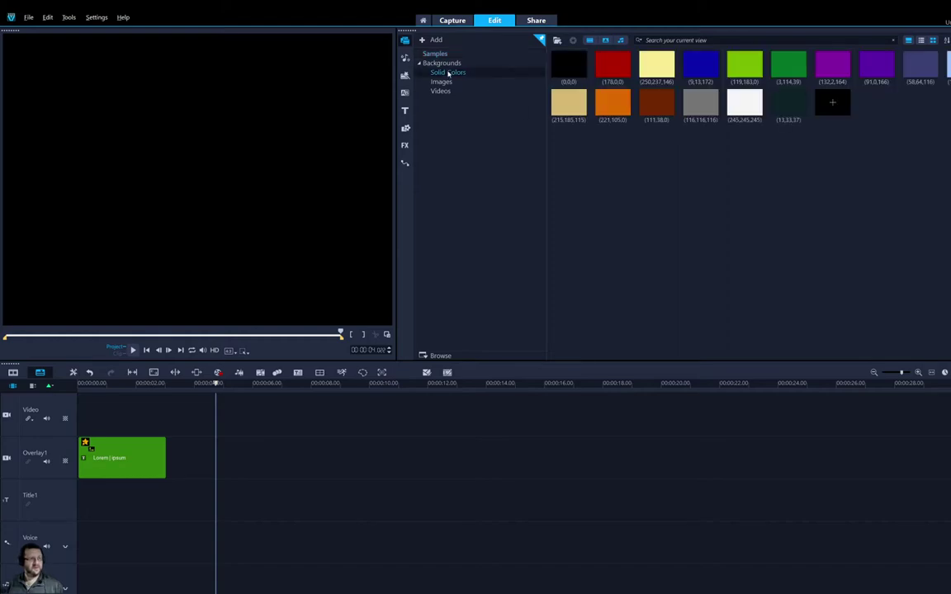
pyautogui.click(443, 82)
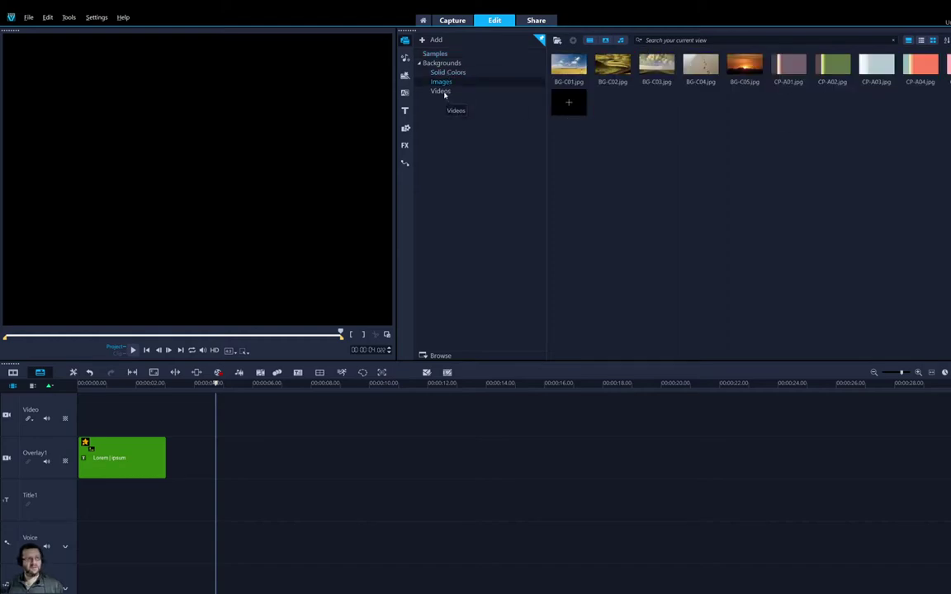
pyautogui.click(442, 91)
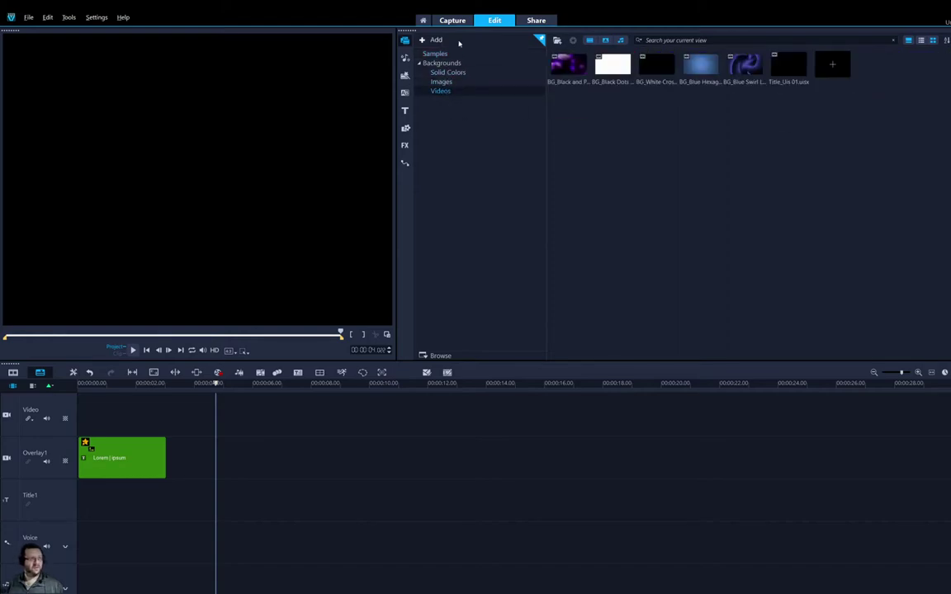
pyautogui.click(557, 40)
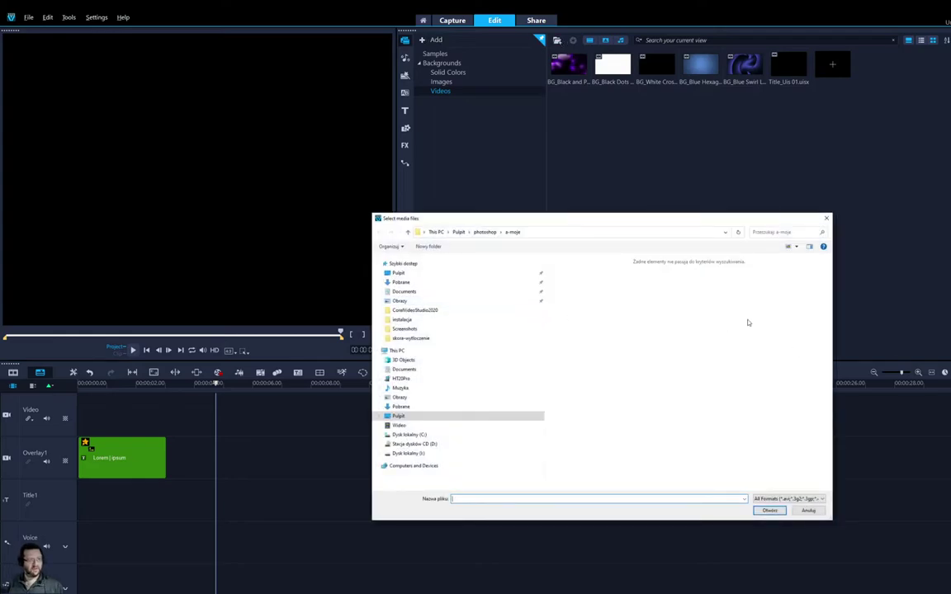
pyautogui.click(826, 219)
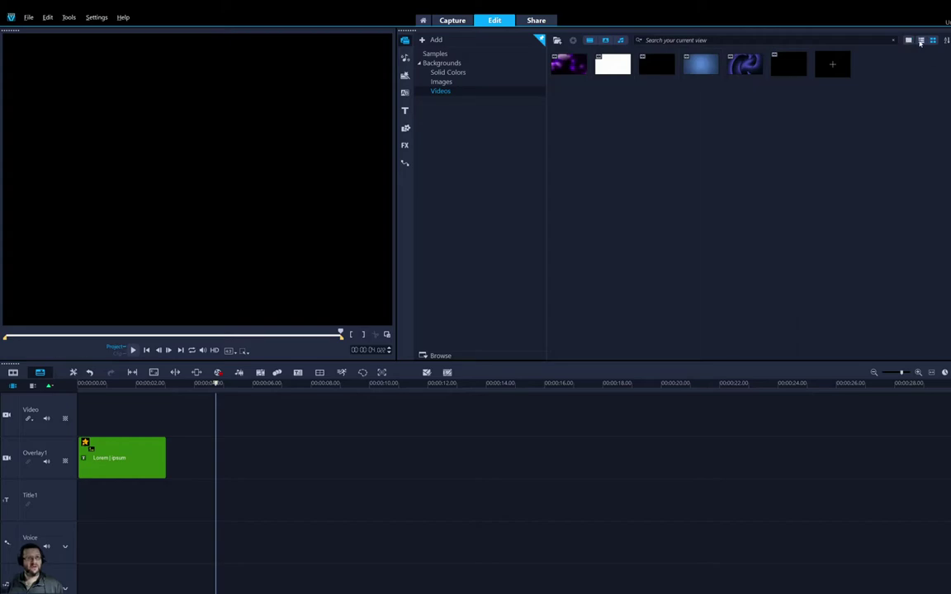
# Try hiding and showing the thumbnail titles and switching the display mode of the media library
pyautogui.click(921, 40)
pyautogui.click(921, 40)
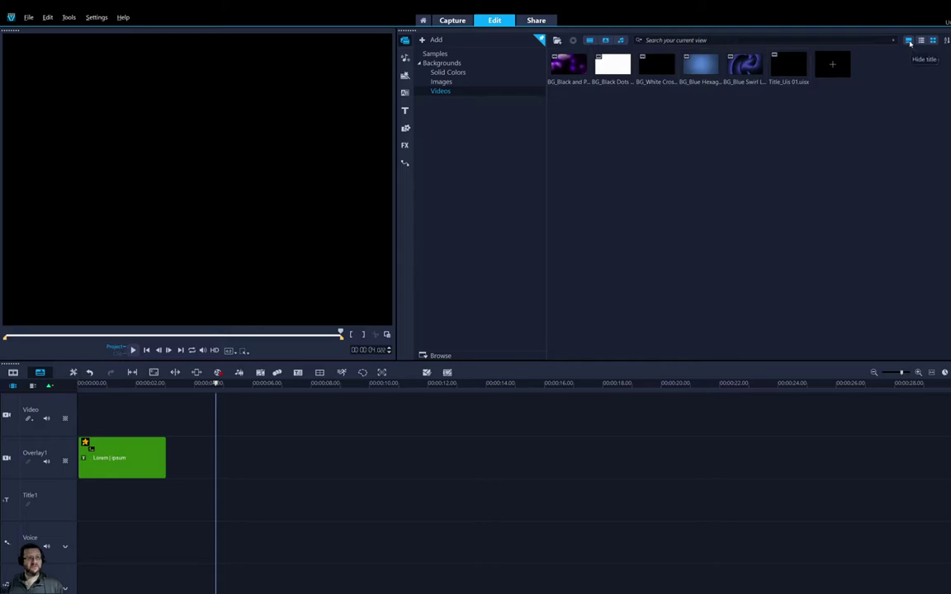
pyautogui.click(933, 40)
pyautogui.scroll(3, 687, 30)
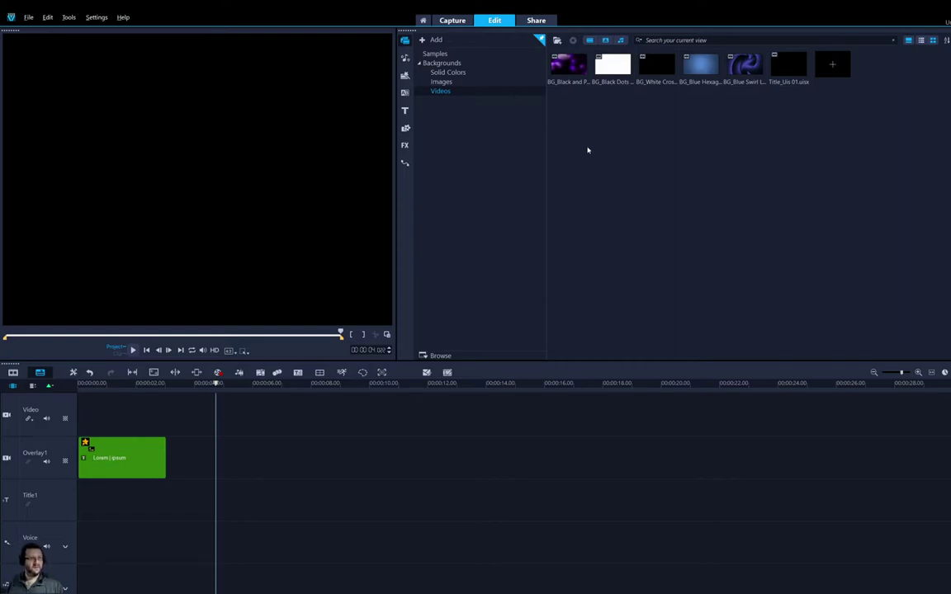
# Look through the music and template libraries and preview the Spiral and Stagger transitions of the Build category
pyautogui.click(404, 58)
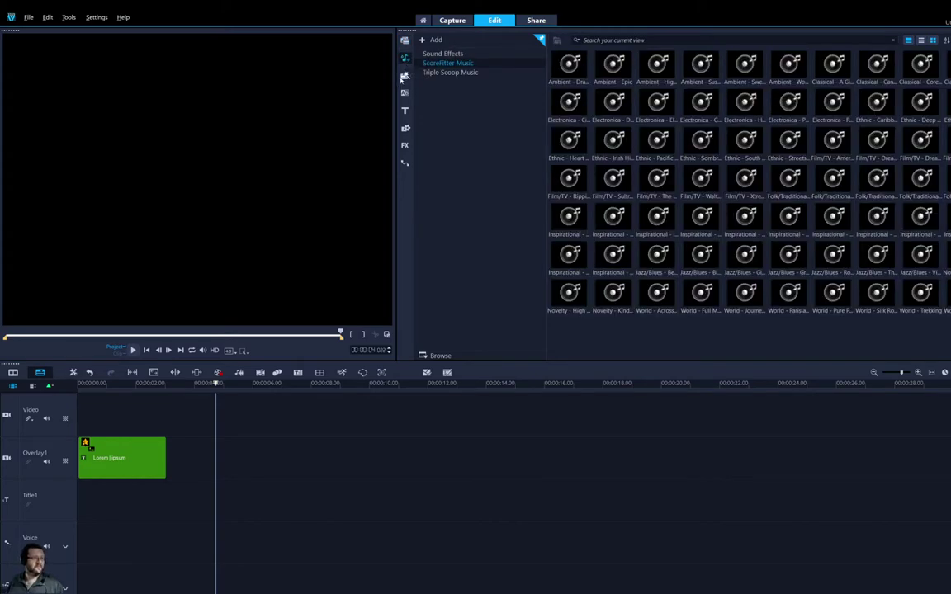
pyautogui.click(404, 75)
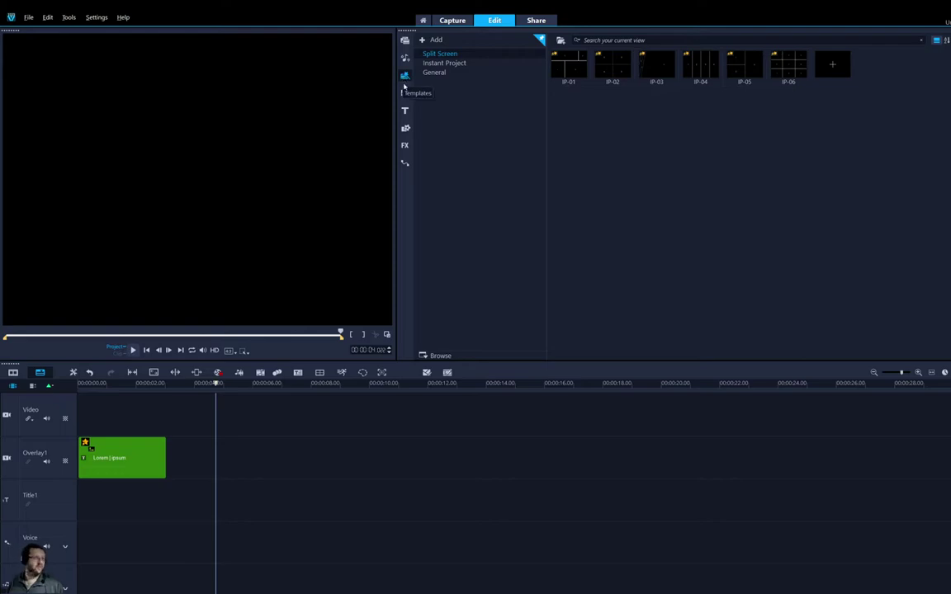
pyautogui.click(404, 92)
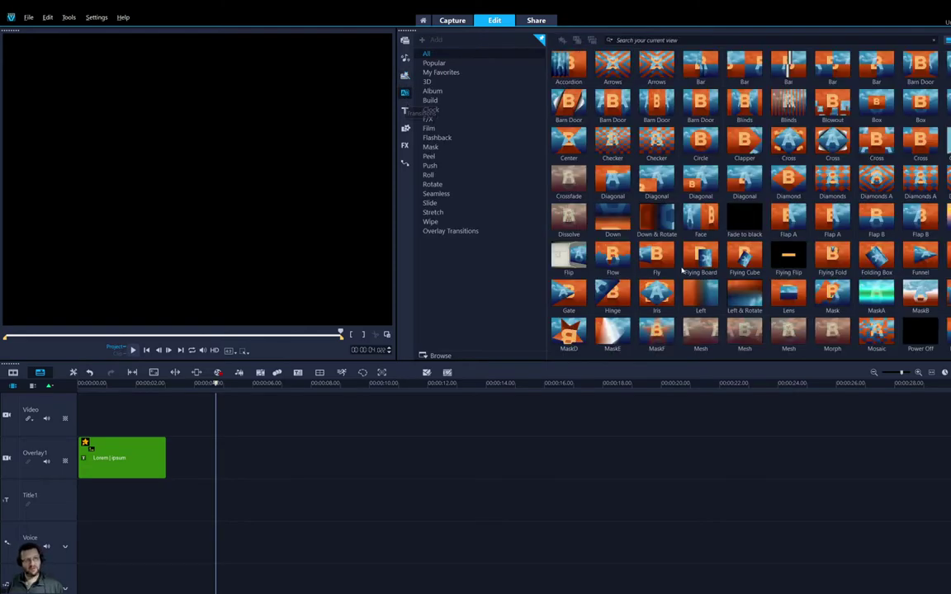
pyautogui.click(430, 100)
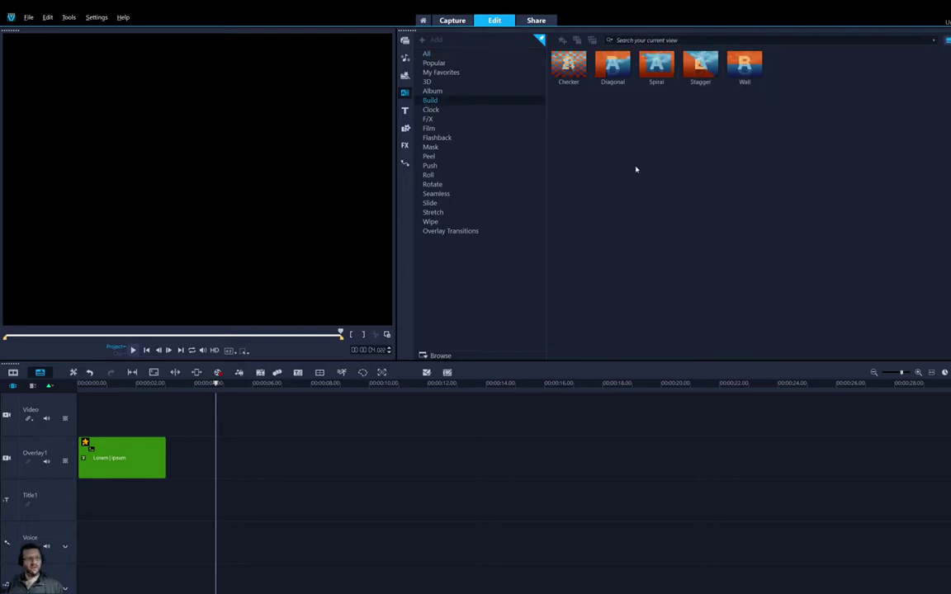
pyautogui.click(655, 76)
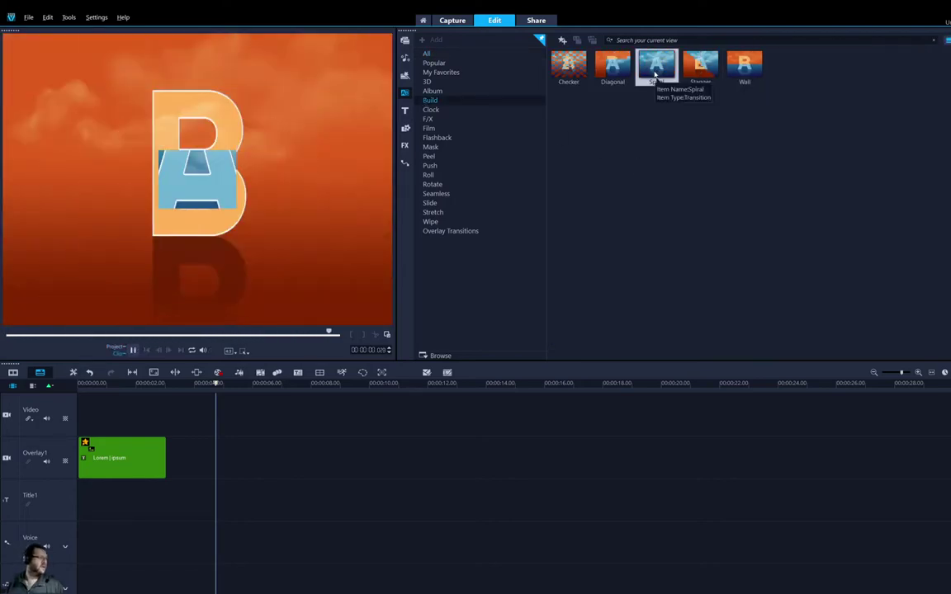
pyautogui.click(706, 72)
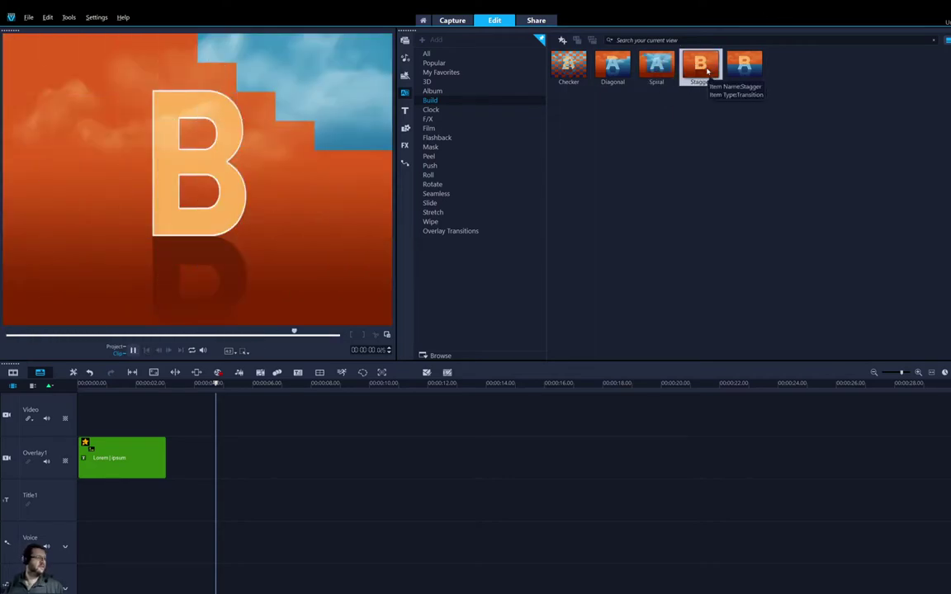
# Preview several animated presets in the title library, including the blue oval one and the red and orange one
pyautogui.click(406, 111)
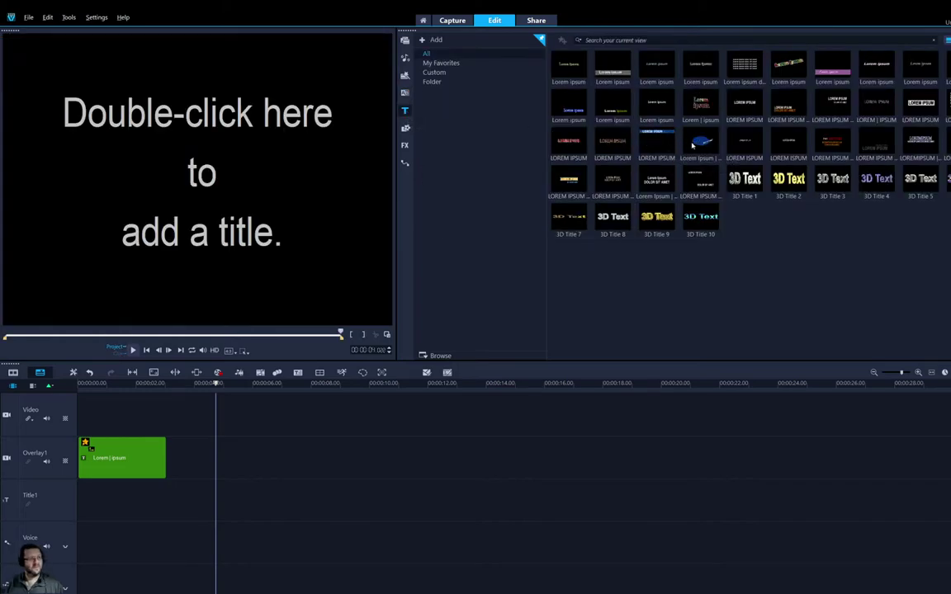
pyautogui.click(692, 145)
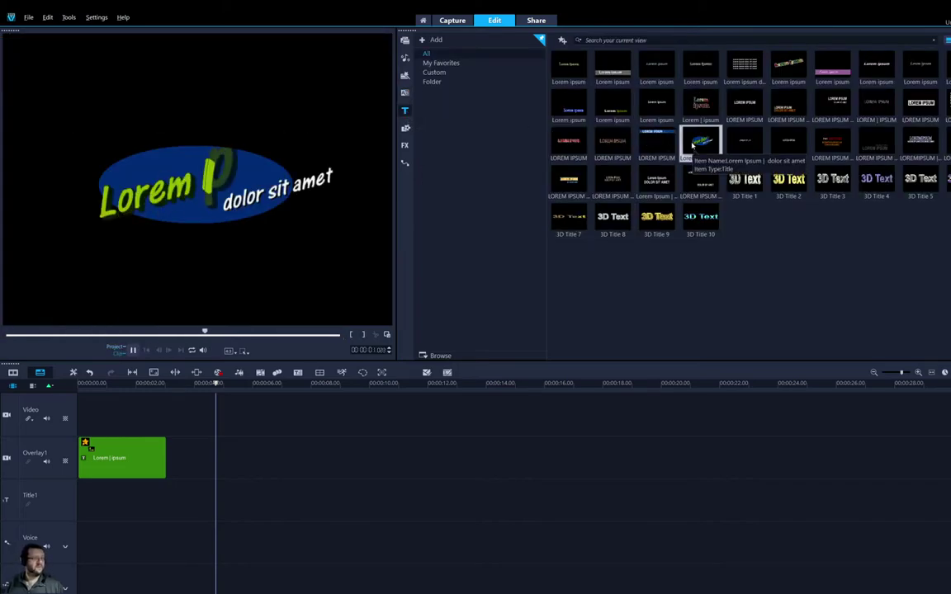
pyautogui.click(834, 149)
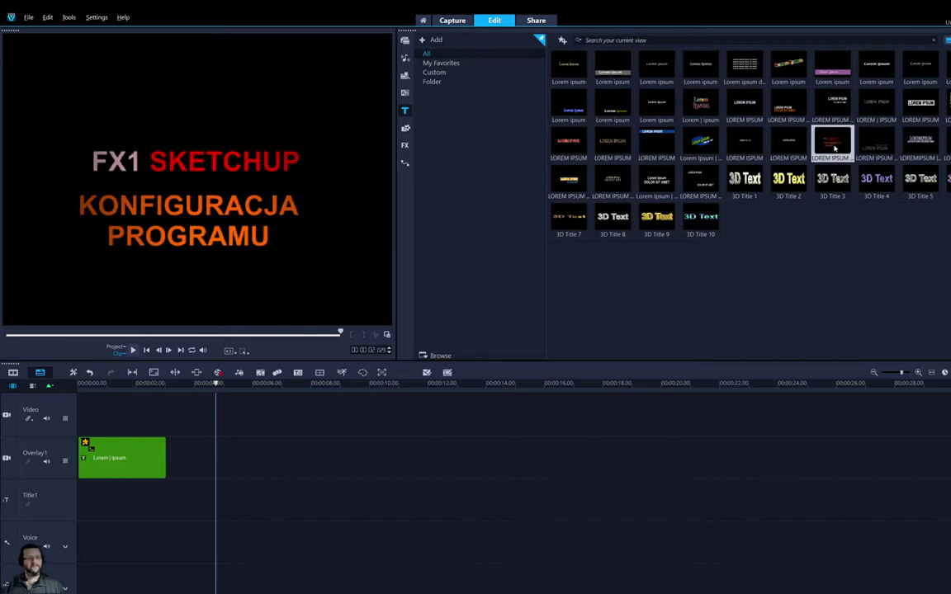
pyautogui.click(918, 142)
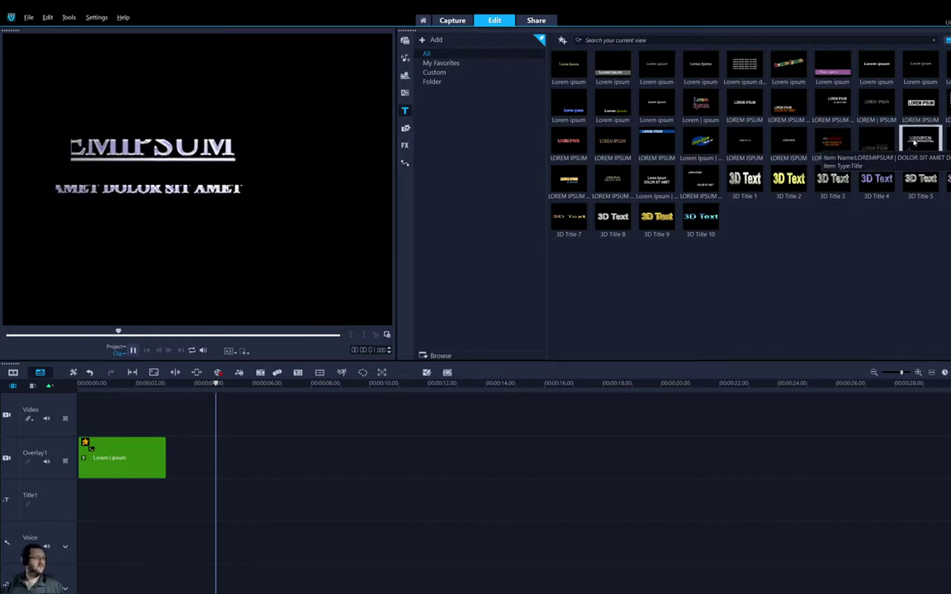
# Place the golden LOREM IPSUM title preset at the start of the Video track and play it
pyautogui.click(864, 138)
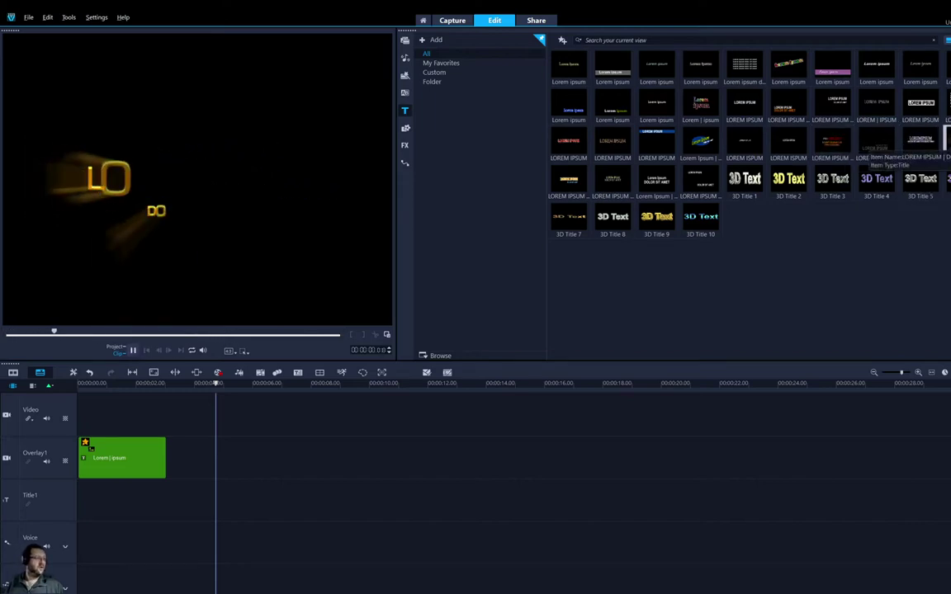
pyautogui.moveTo(865, 138); pyautogui.dragTo(135, 415)
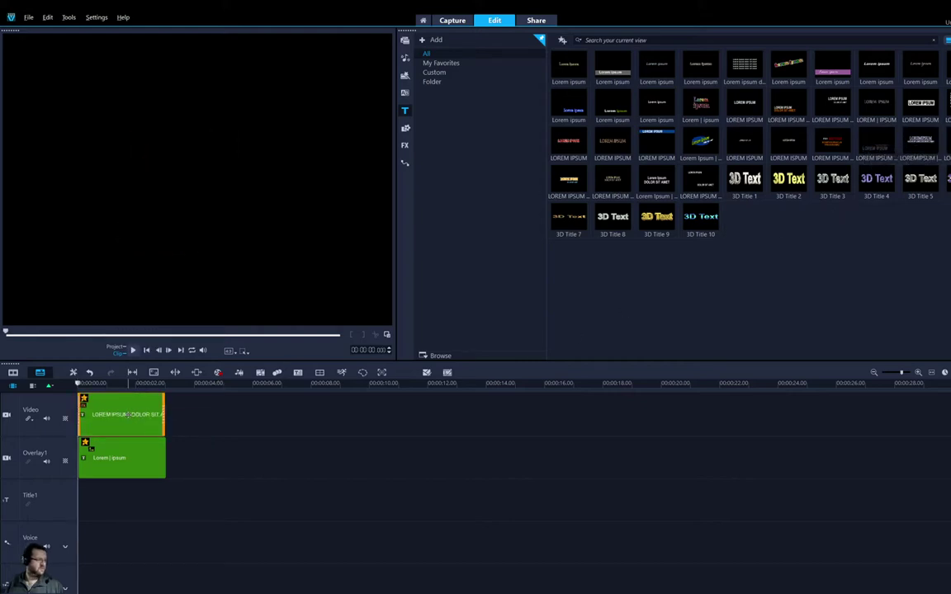
pyautogui.press('space')
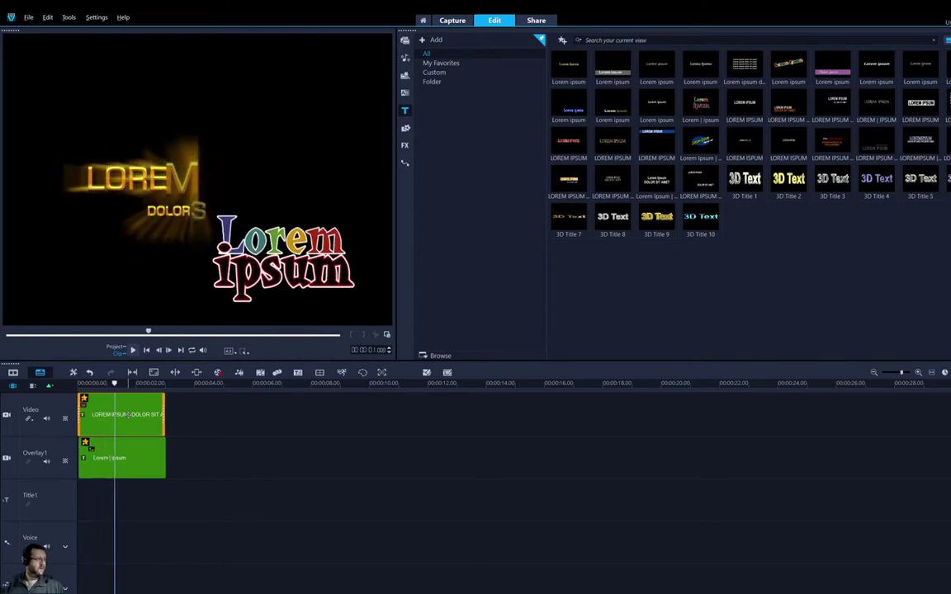
# Open the options of the Video track's title clip and select the Old Film filter in its effect list
pyautogui.rightClick(128, 418)
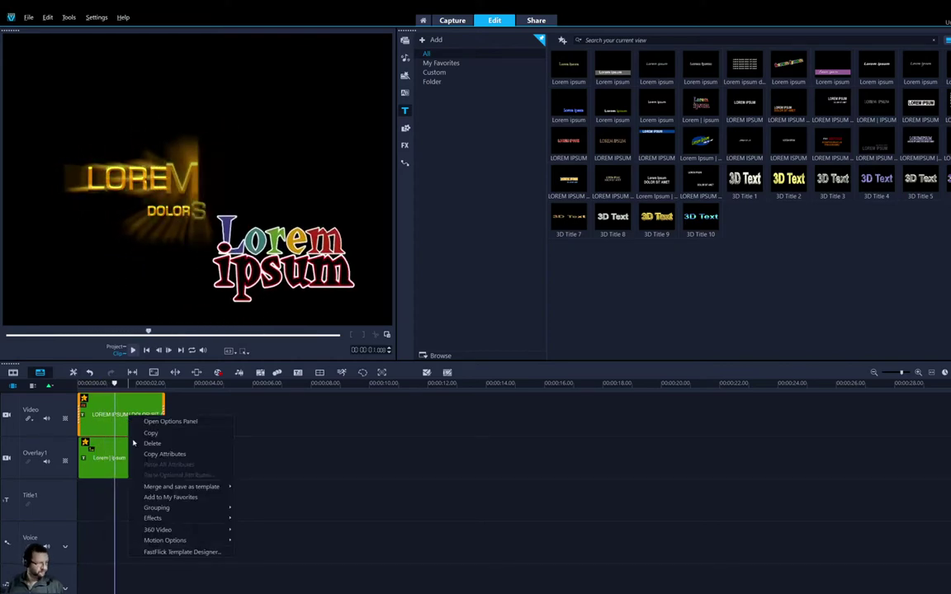
pyautogui.moveTo(162, 518)
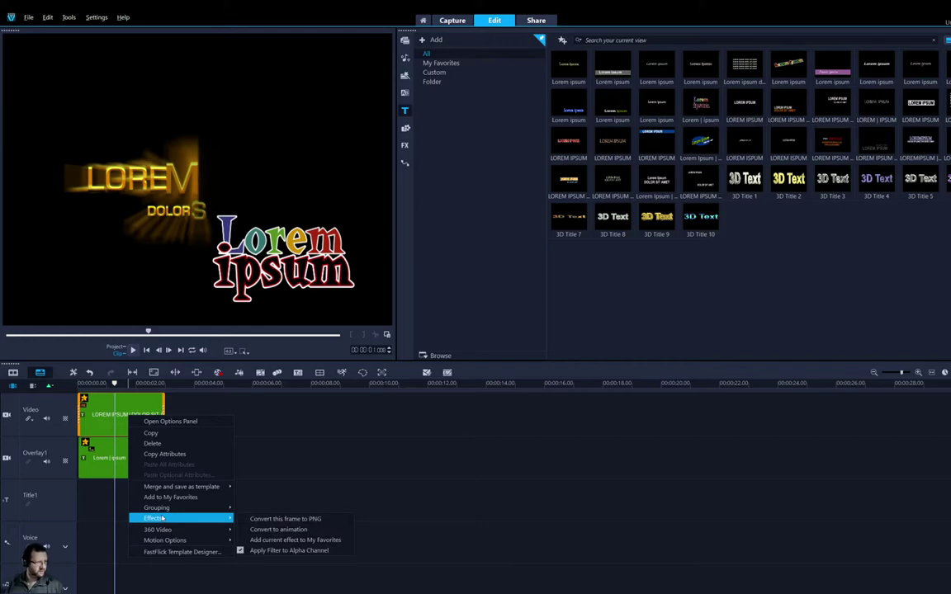
pyautogui.click(167, 421)
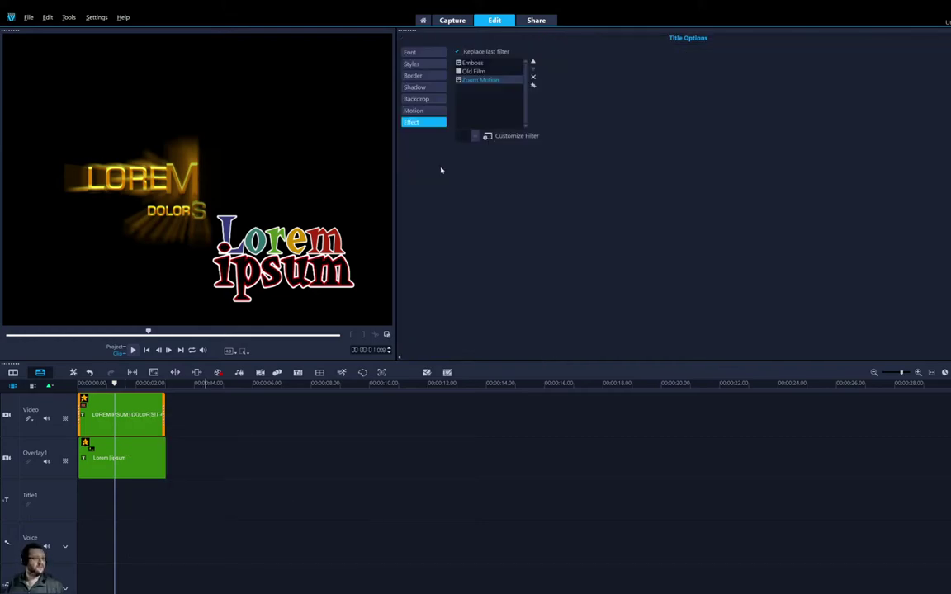
pyautogui.click(475, 72)
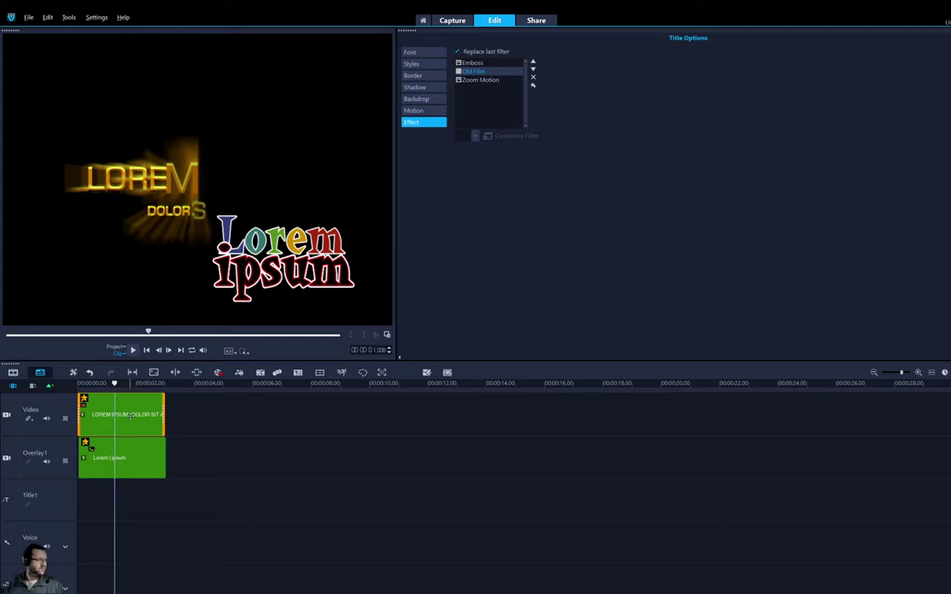
# Replace the middle letters of the golden LOREM IPSUM heading with "hjhj" and insert a line break before "SUM"
pyautogui.click(130, 415)
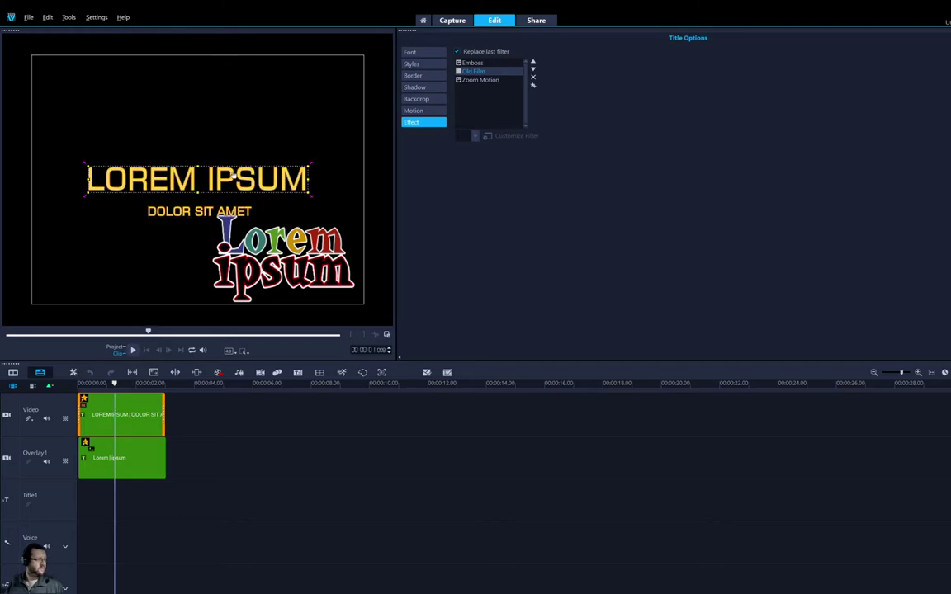
pyautogui.doubleClick(207, 173)
pyautogui.moveTo(235, 178); pyautogui.dragTo(148, 178)
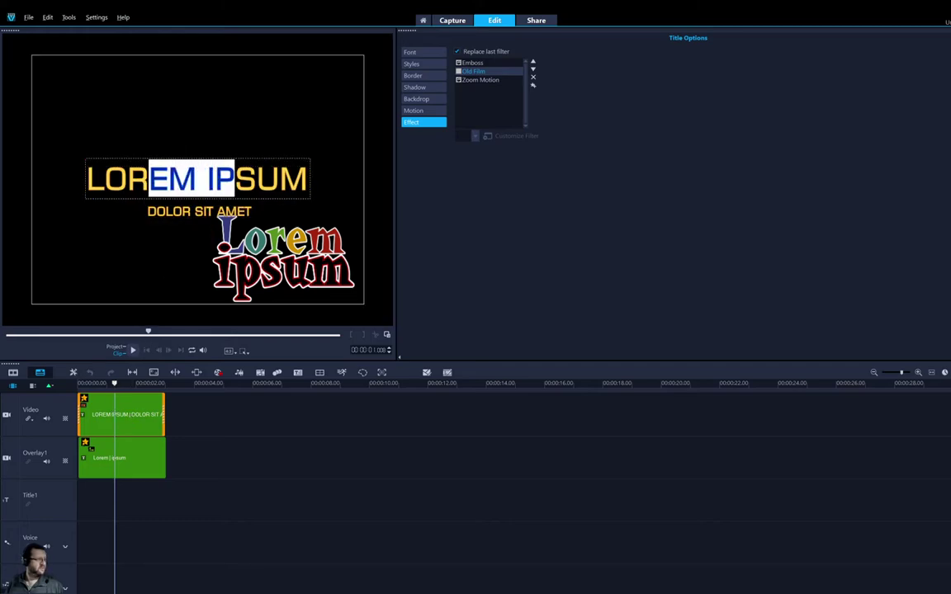
pyautogui.write('hjhj')
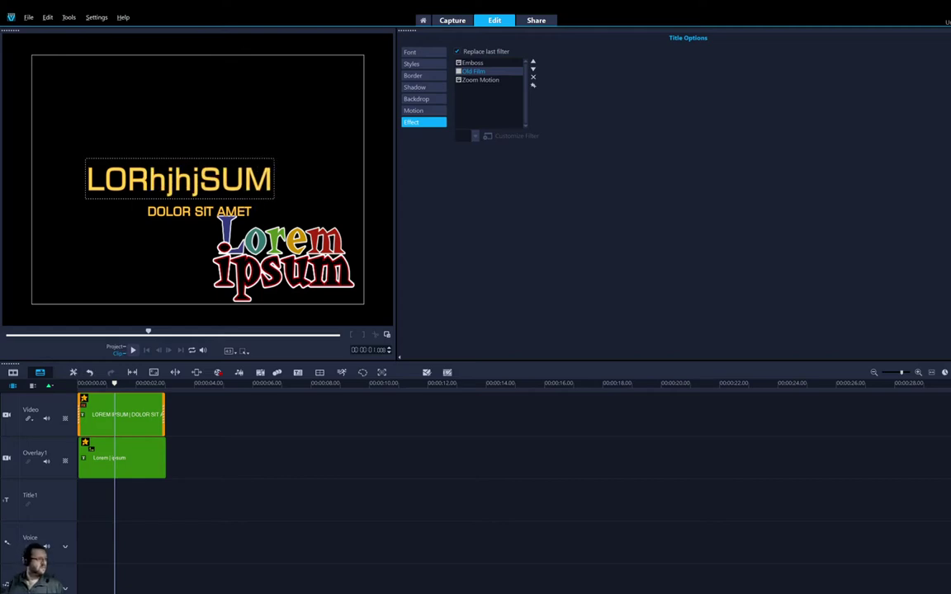
pyautogui.press('Return')
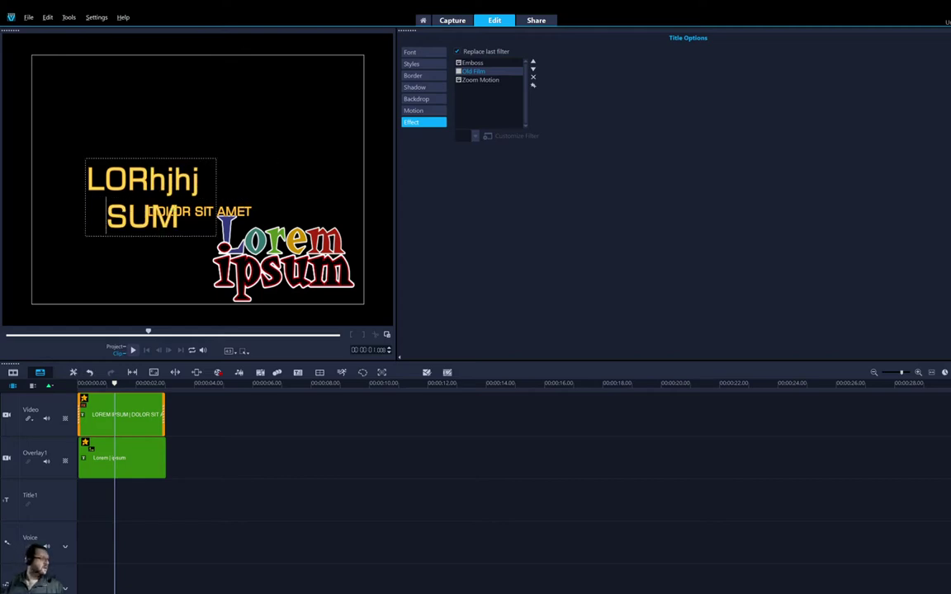
pyautogui.click(117, 108)
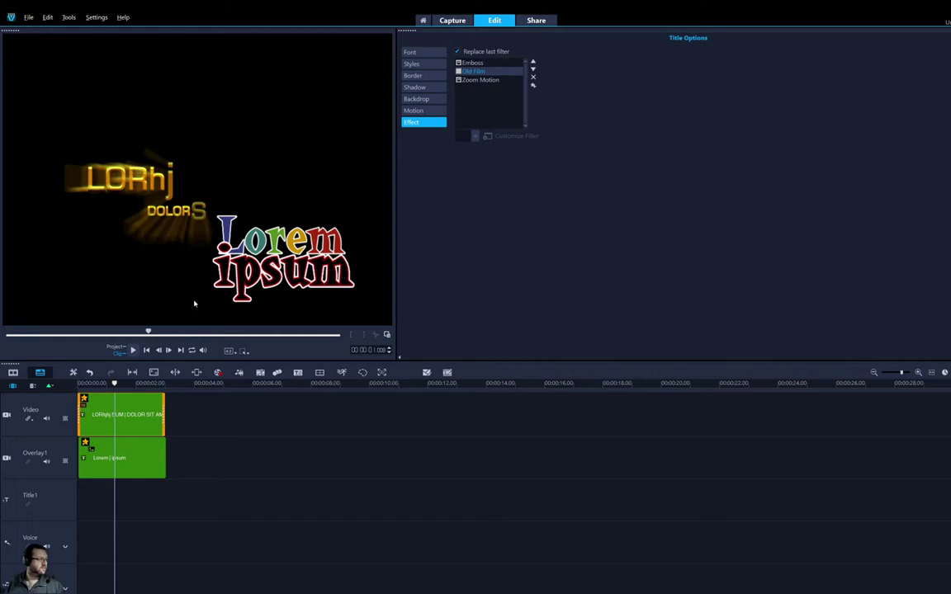
# Play the edited title clip on the Video track, deselect it, and move the playhead to about 10 seconds
pyautogui.press('space')
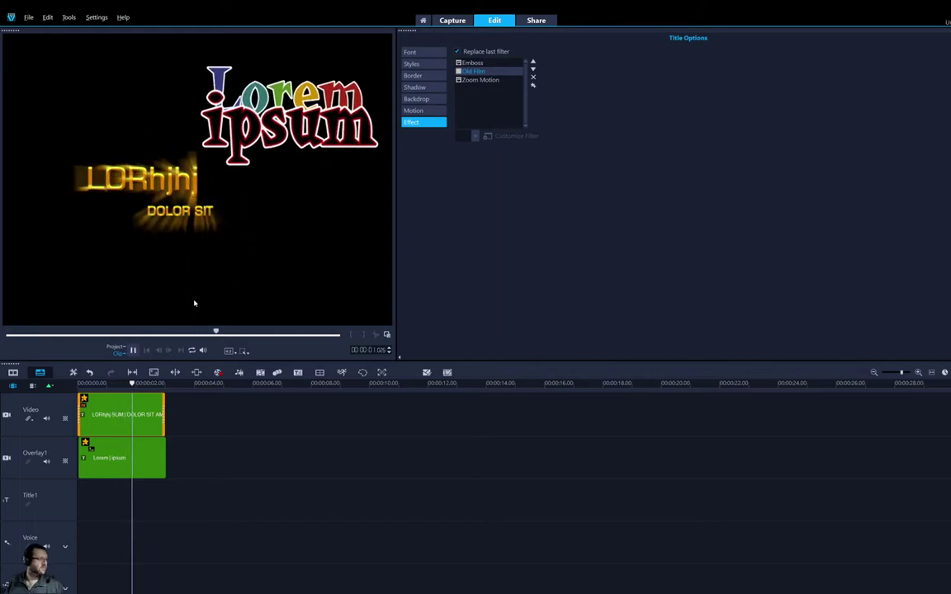
pyautogui.press('space')
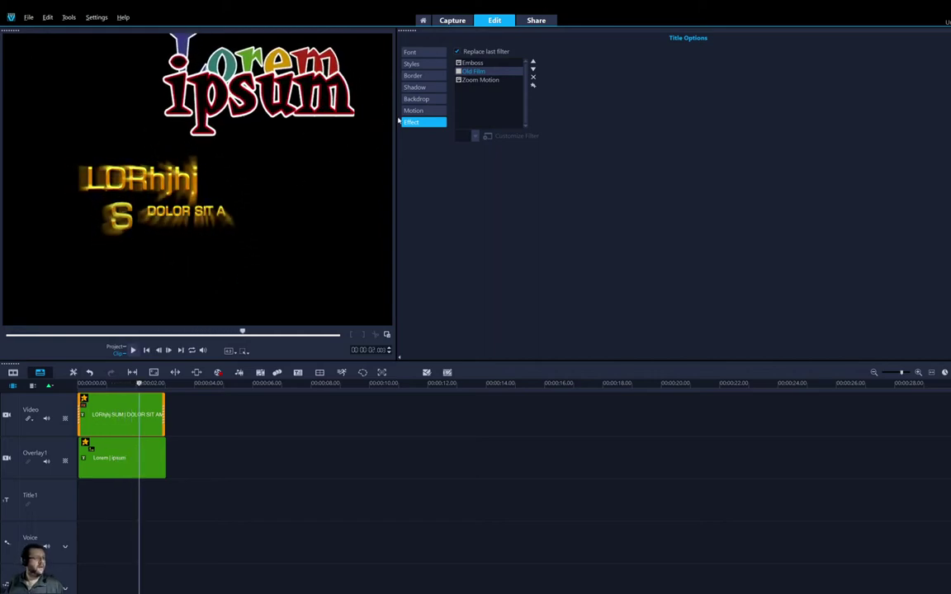
pyautogui.click(246, 441)
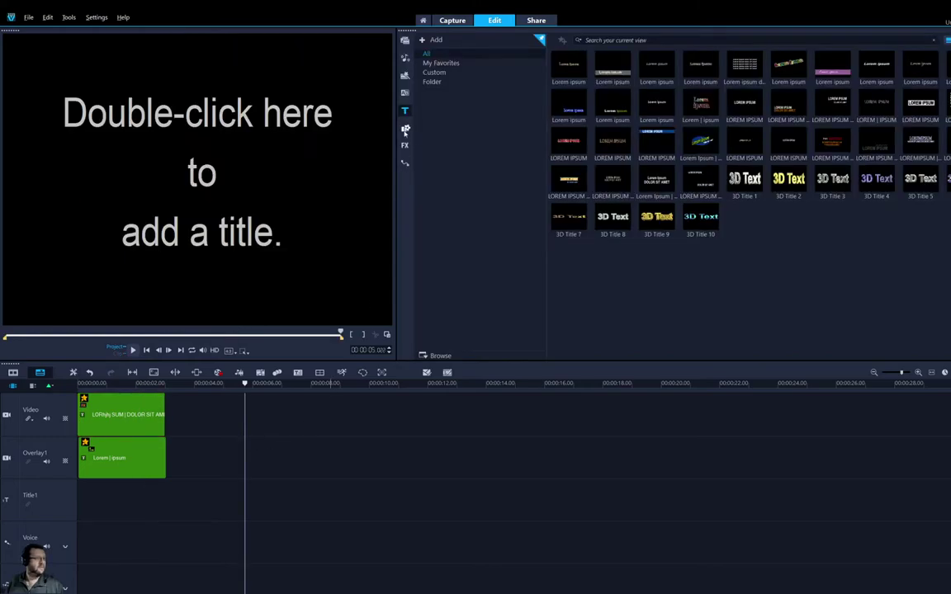
pyautogui.click(382, 537)
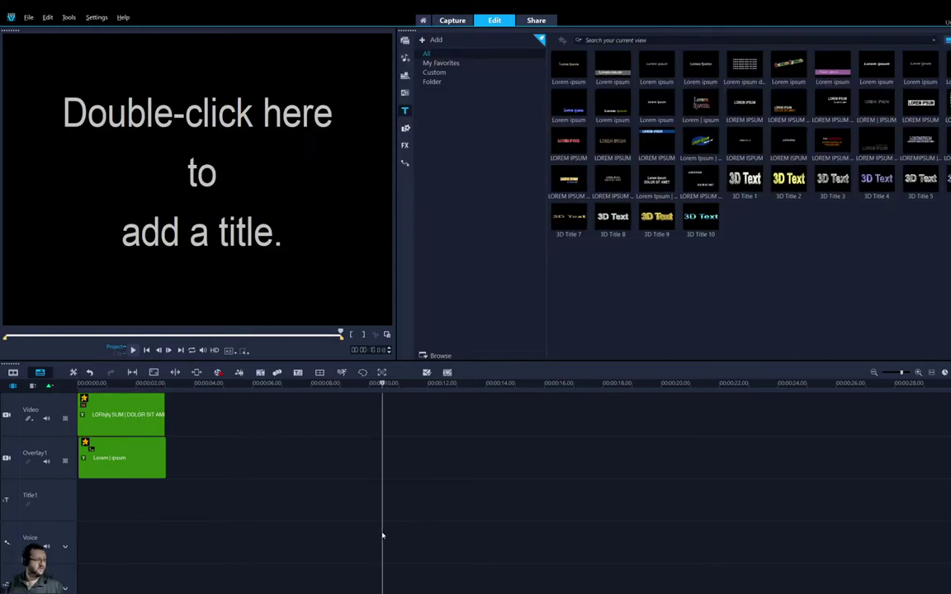
# Preview OB-15.png, the Rainbow Circle animation and the animation following it in the overlays library
pyautogui.click(405, 129)
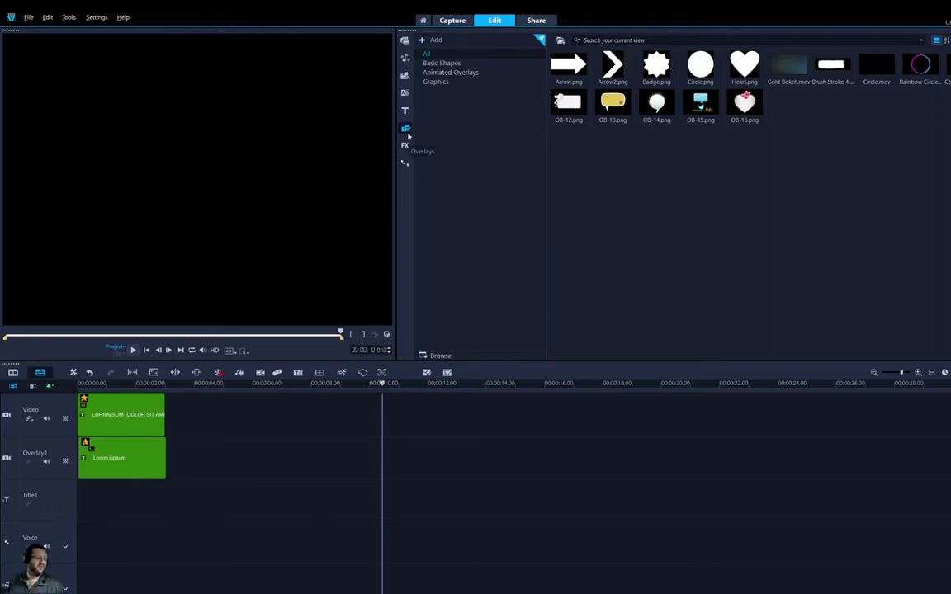
pyautogui.click(700, 103)
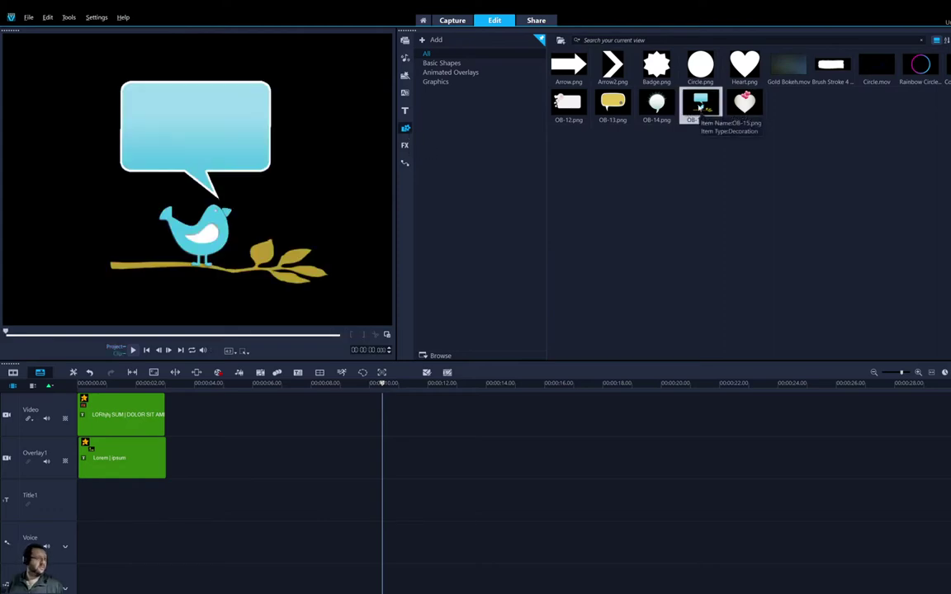
pyautogui.click(931, 68)
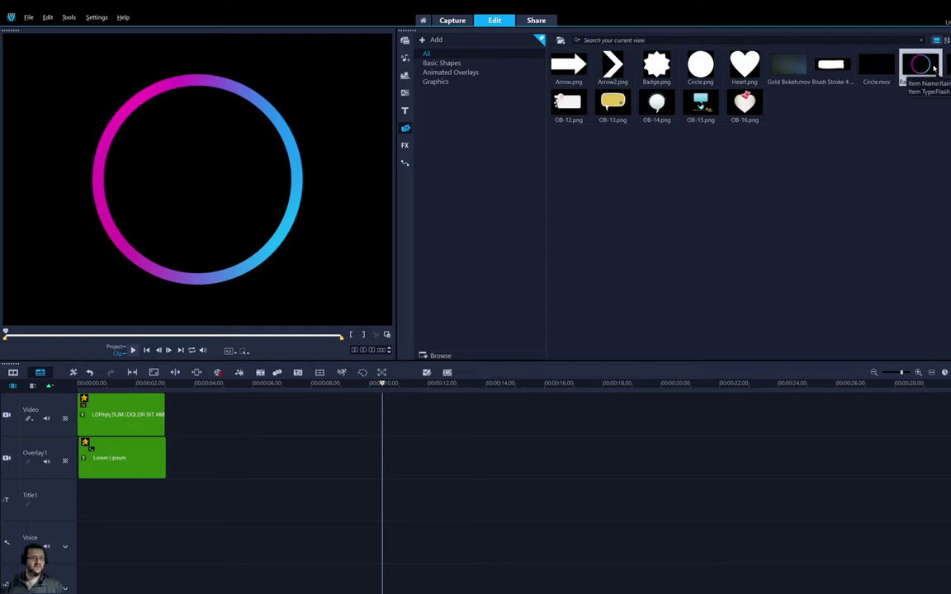
pyautogui.click(132, 350)
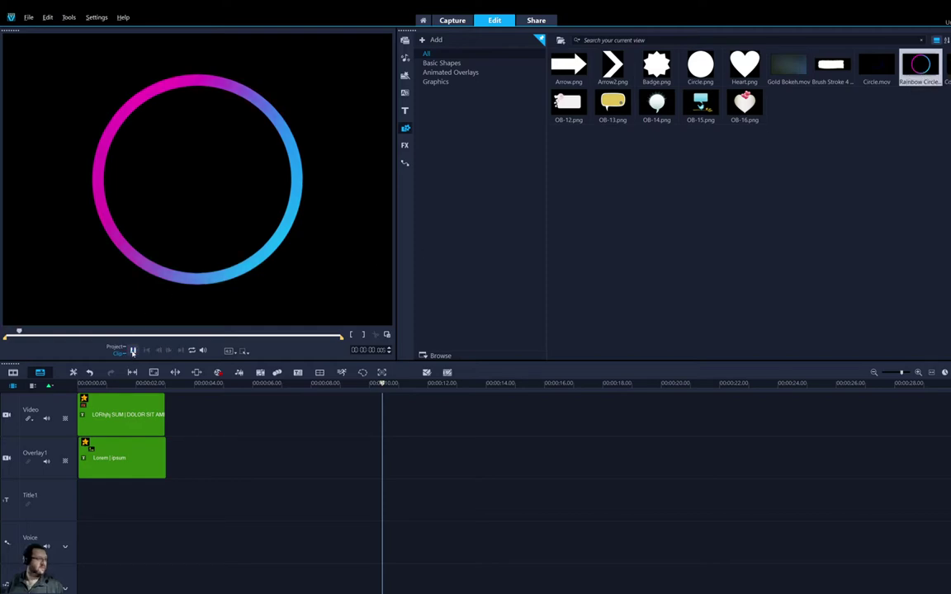
pyautogui.click(132, 351)
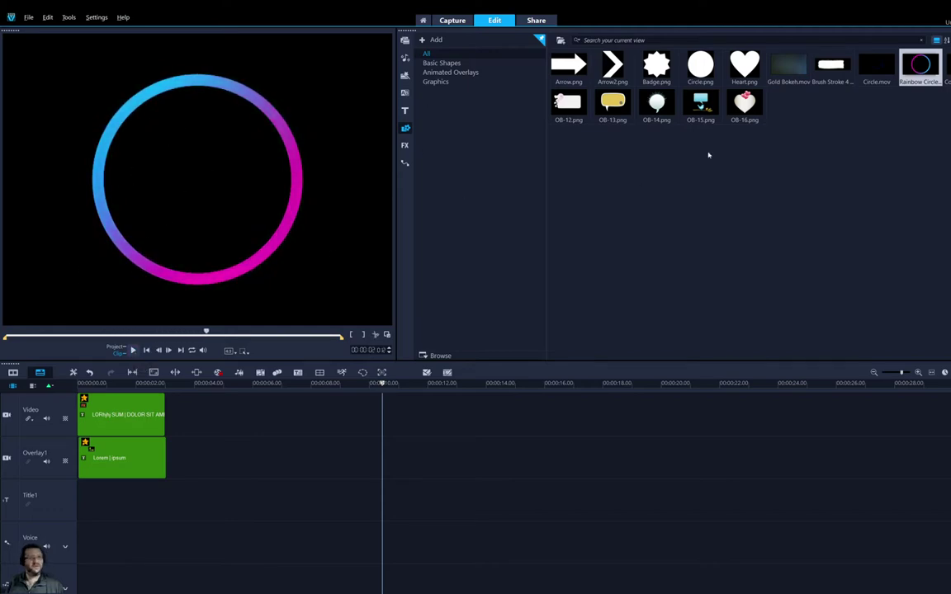
pyautogui.press('Right')
pyautogui.press('space')
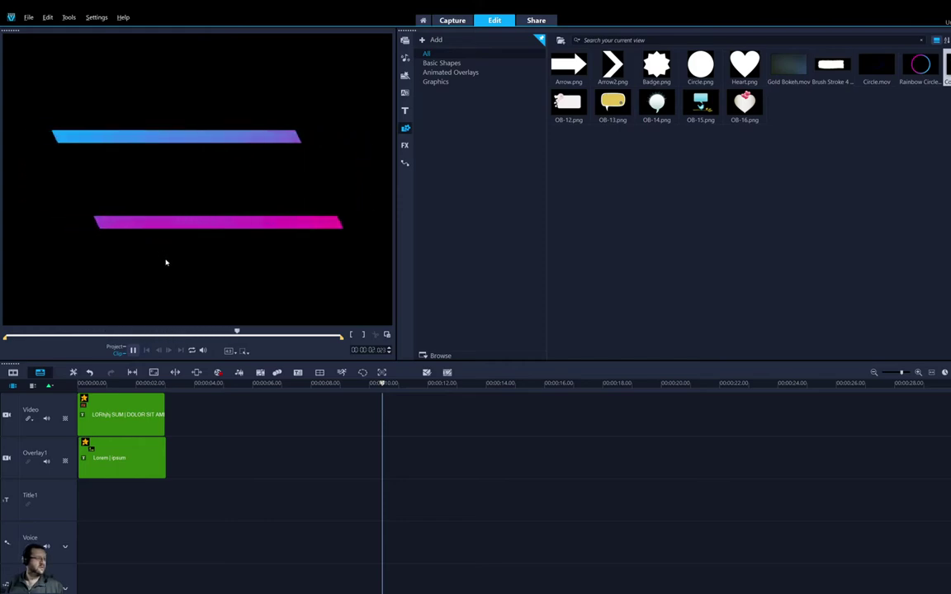
pyautogui.press('space')
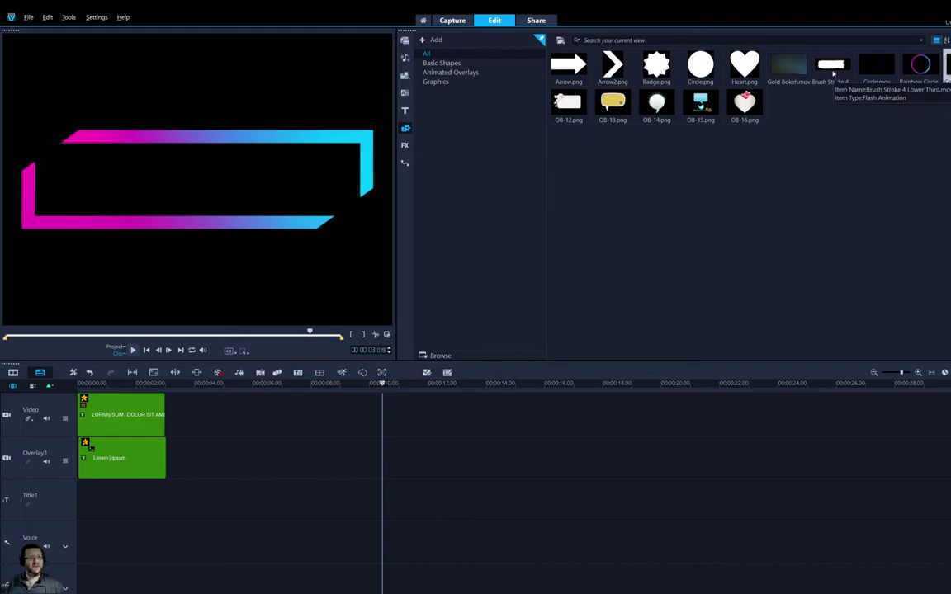
# Preview the Brush Stroke 4 Lower Third and Gold Bokeh.mov animated overlays
pyautogui.press('Home')
pyautogui.press('space')
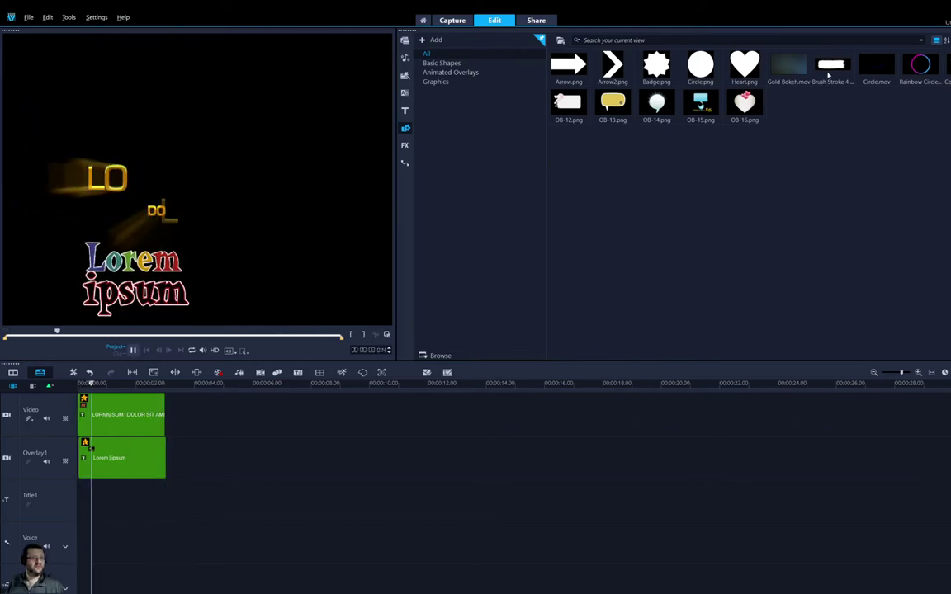
pyautogui.click(829, 70)
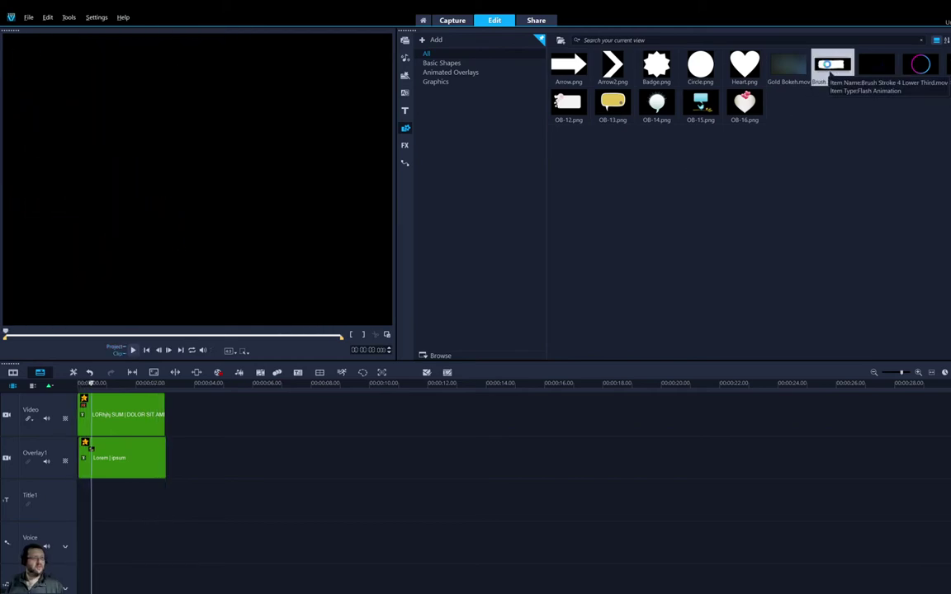
pyautogui.press('space')
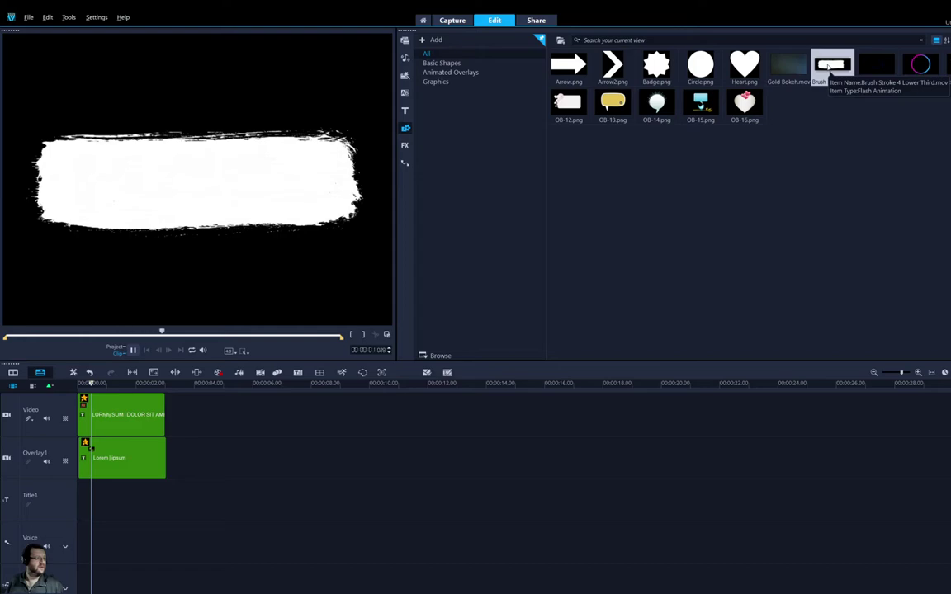
pyautogui.press('space')
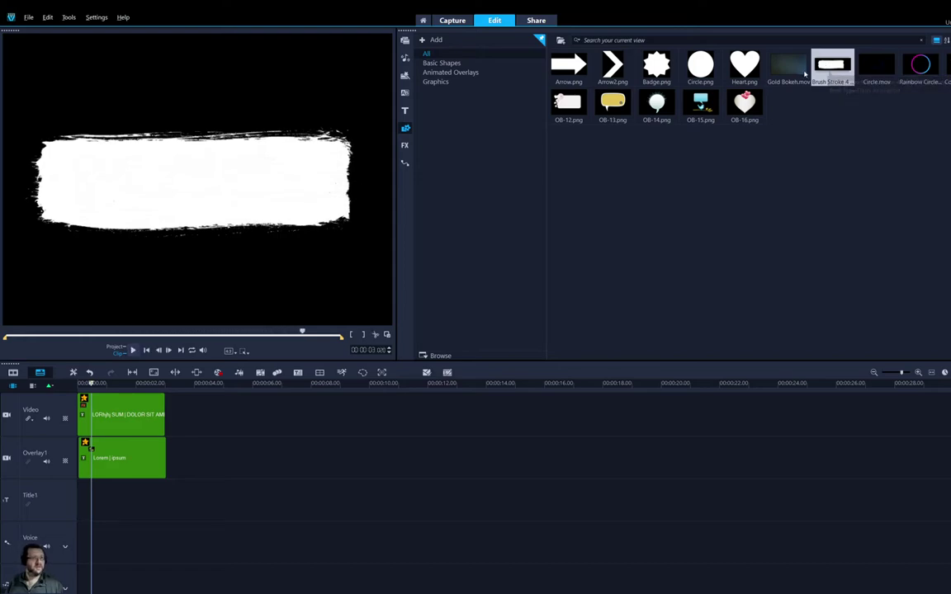
pyautogui.click(777, 73)
pyautogui.press('space')
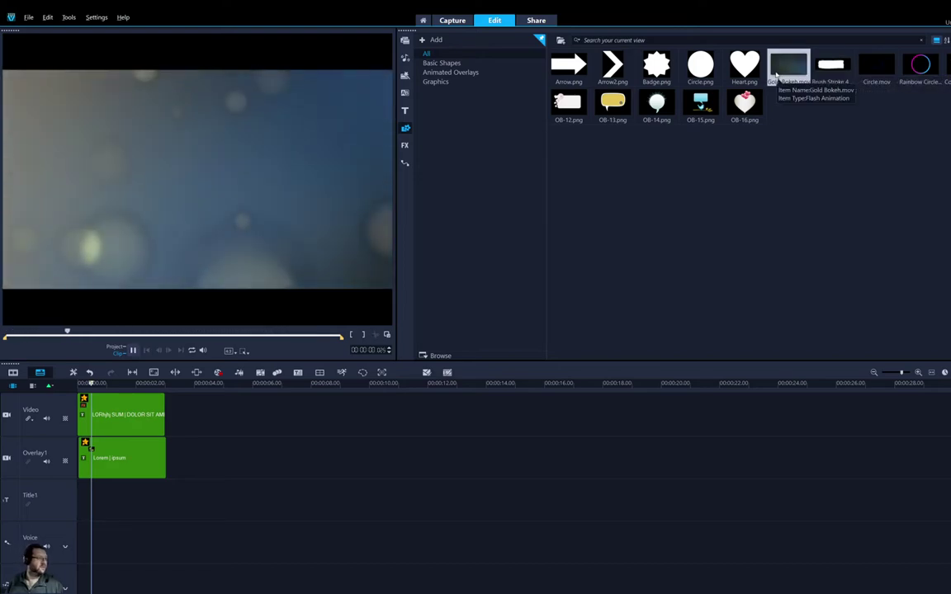
pyautogui.press('space')
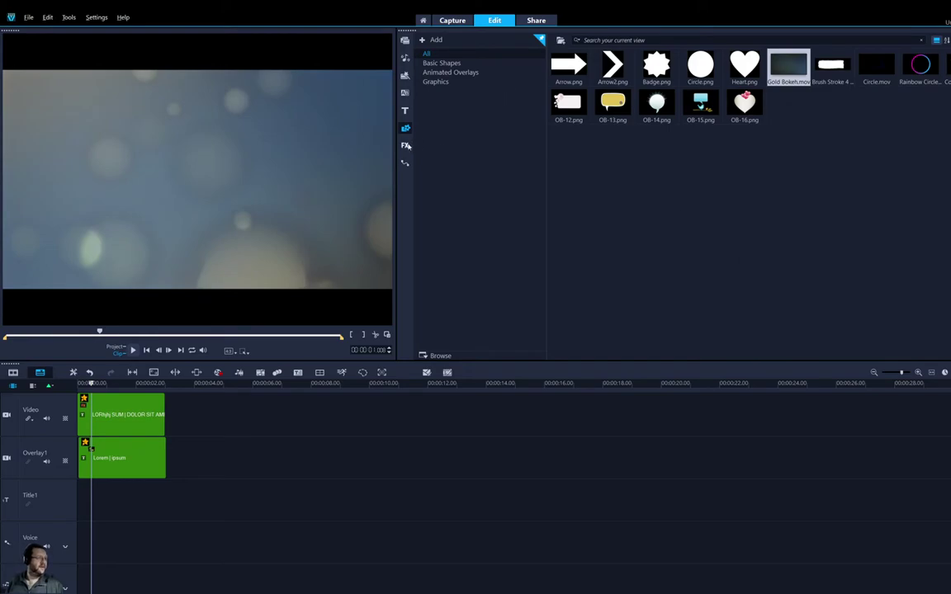
# Preview the Zoom Motion and Water Flow filters in the Title Effects category of the filter library
pyautogui.click(406, 145)
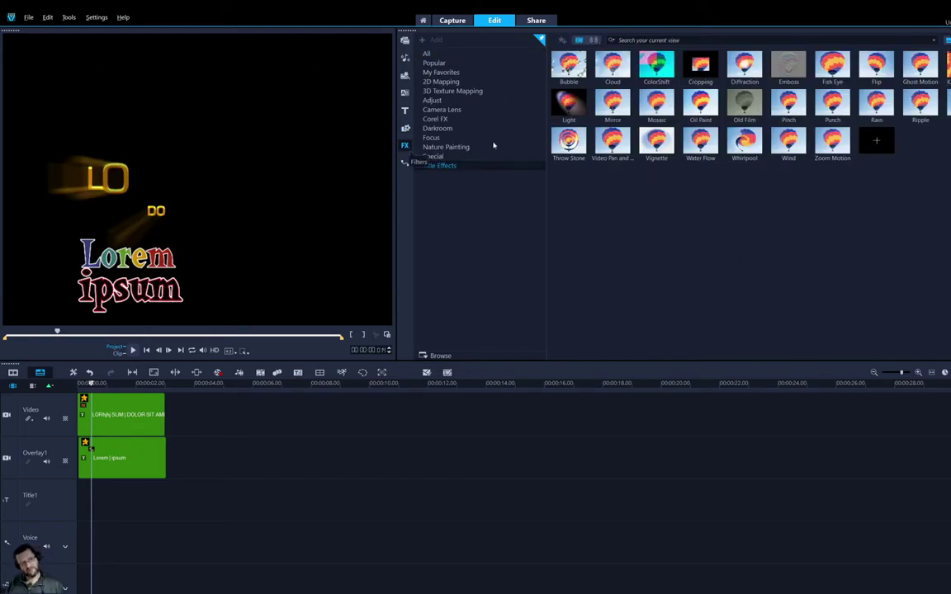
pyautogui.click(832, 141)
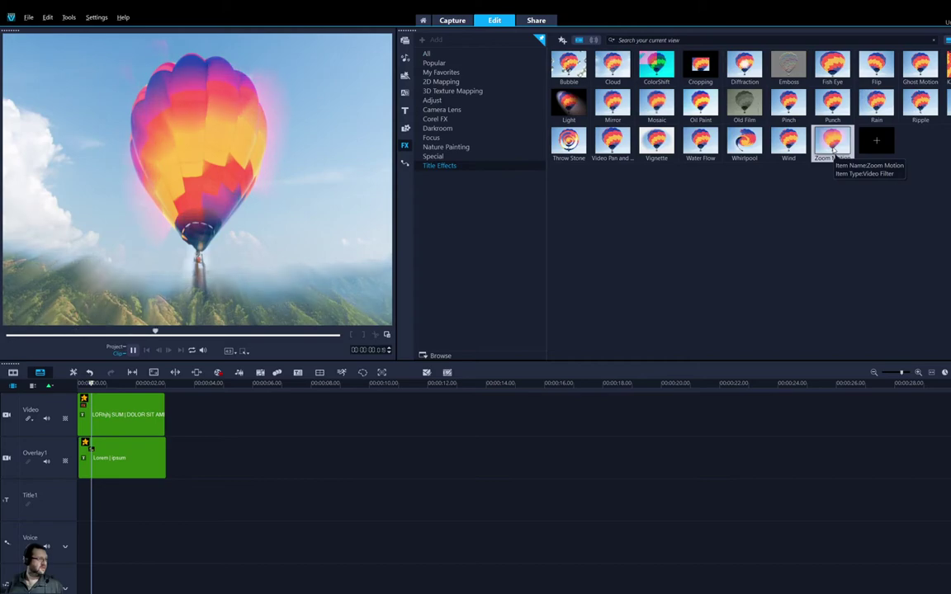
pyautogui.click(700, 141)
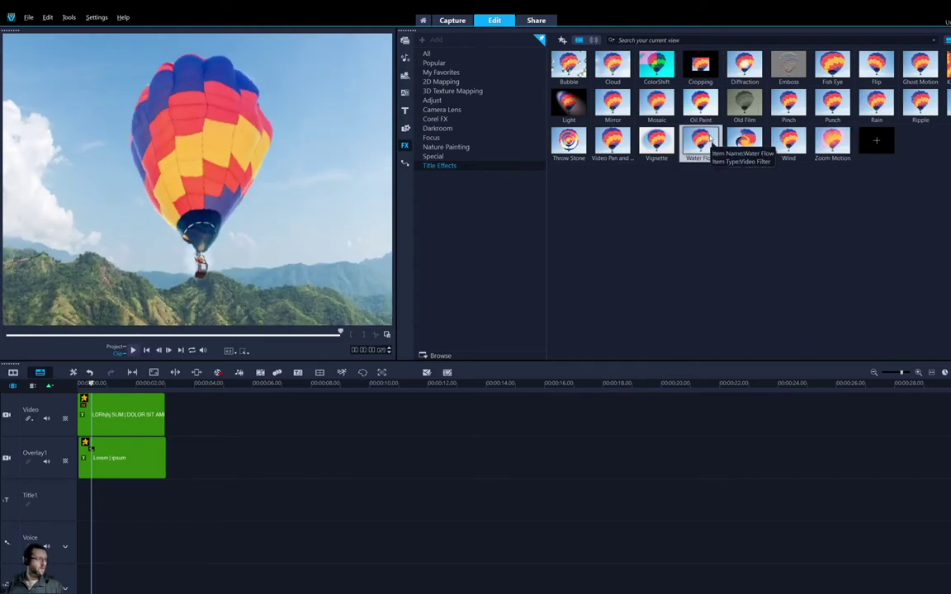
# Show the custom category of the motion path library, and open the video file browser and close it without importing anything
pyautogui.click(404, 163)
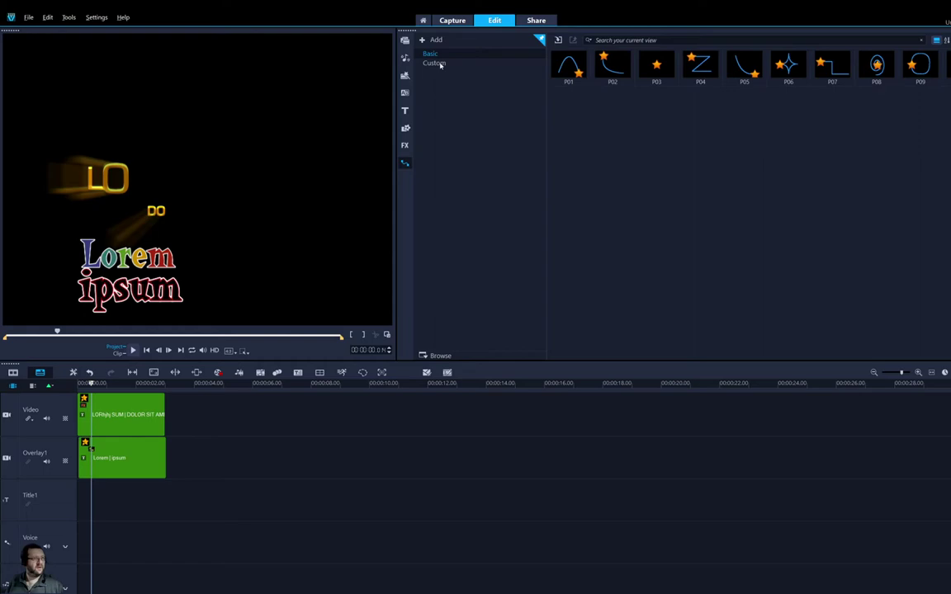
pyautogui.click(435, 64)
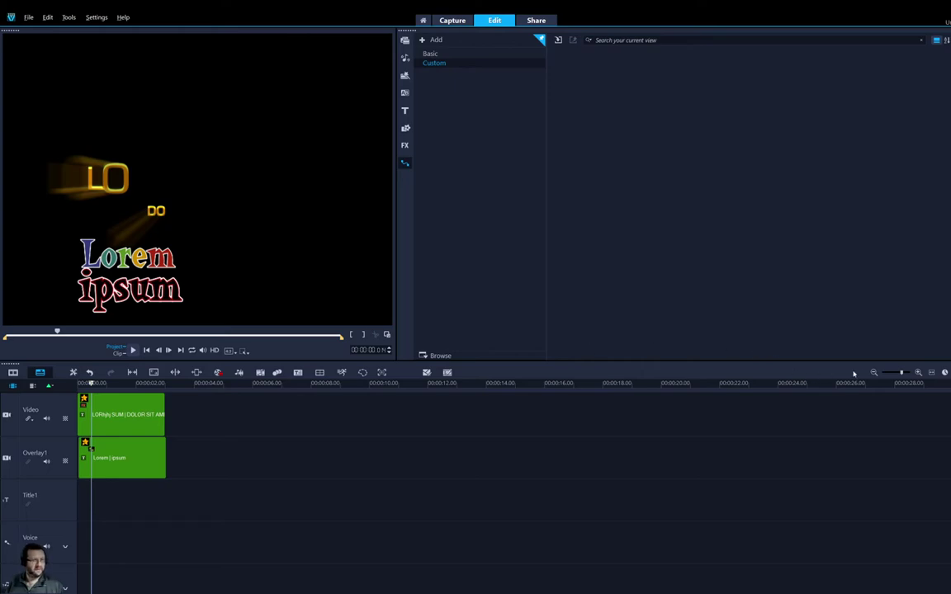
pyautogui.moveTo(900, 374)
pyautogui.mouseDown()
pyautogui.moveTo(892, 374)
pyautogui.moveTo(906, 374)
pyautogui.mouseUp()
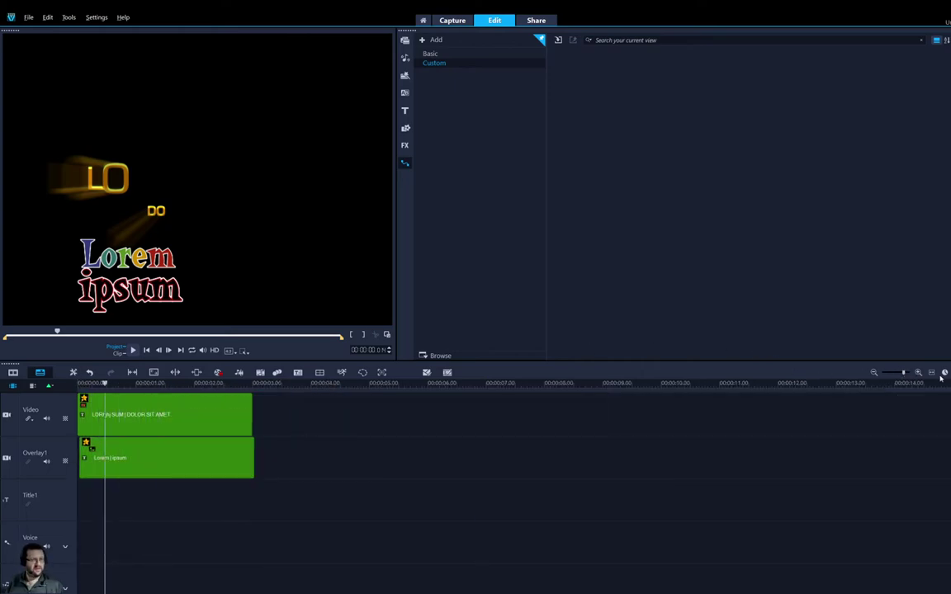
pyautogui.click(438, 356)
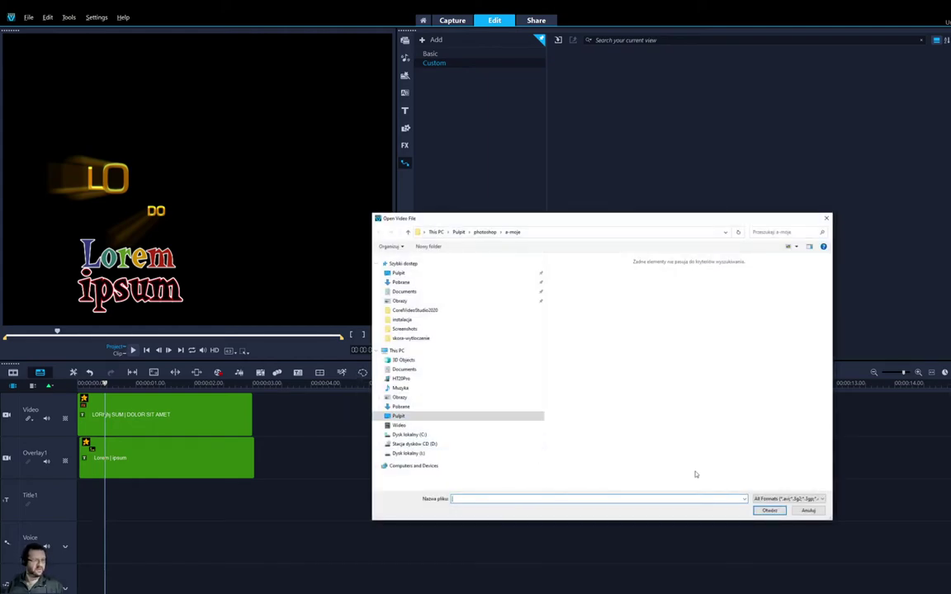
pyautogui.click(804, 508)
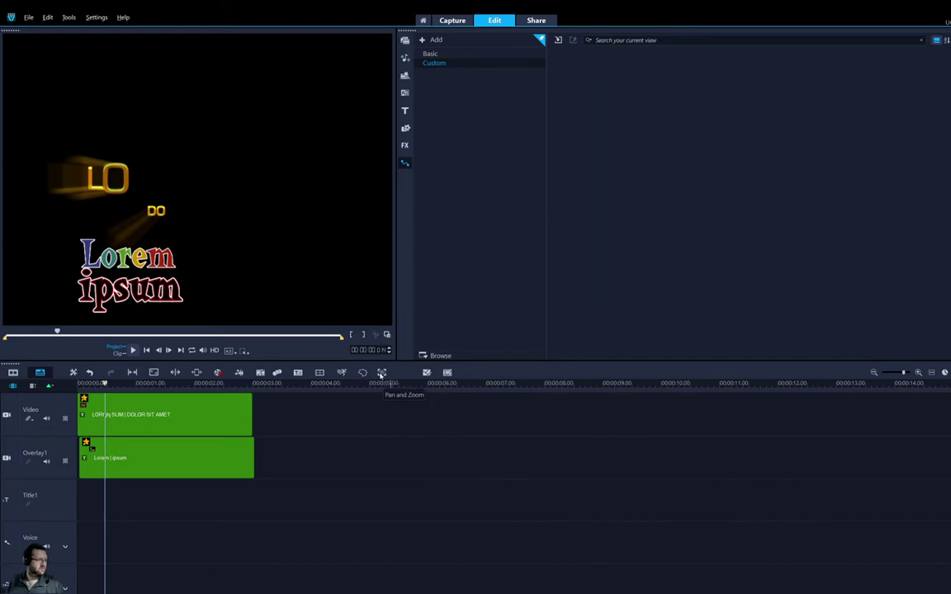
# Try to apply Pan and Zoom to the Video track's title clip, and play the title clip on Overlay1
pyautogui.click(405, 110)
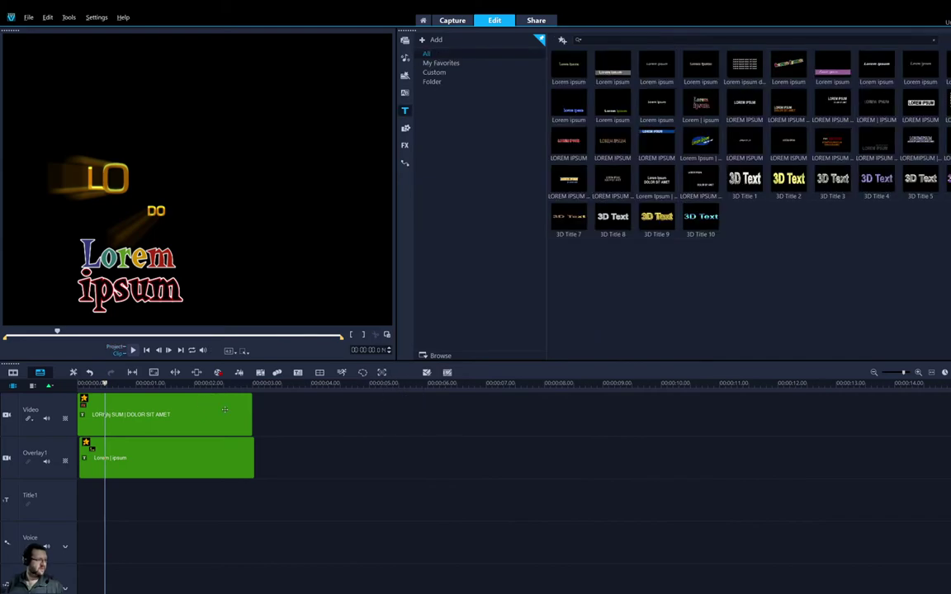
pyautogui.click(380, 373)
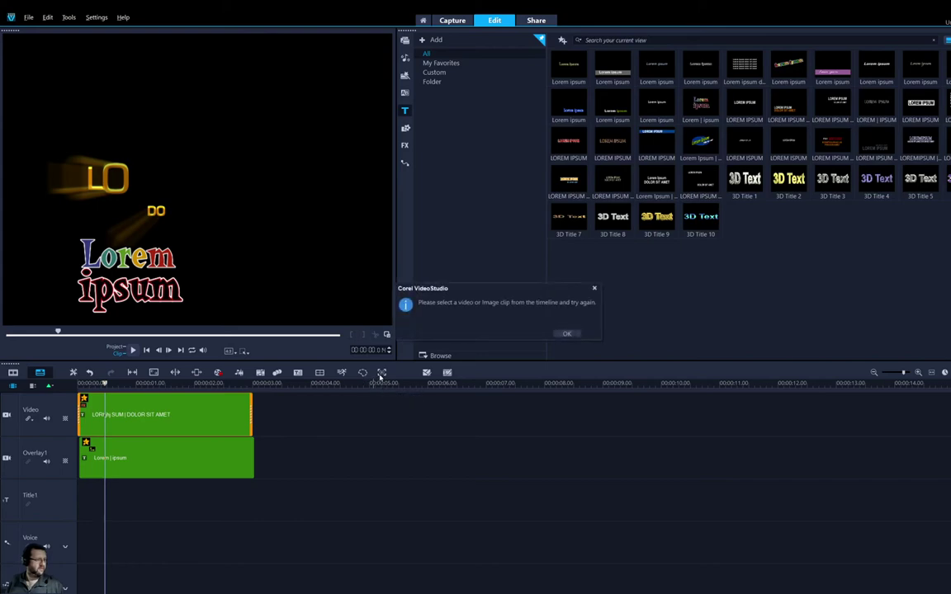
pyautogui.click(566, 334)
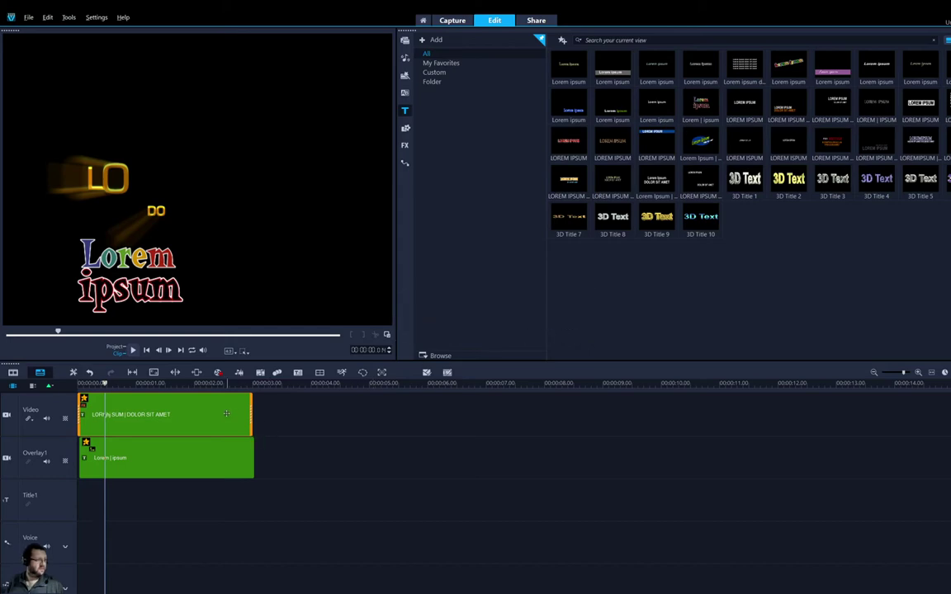
pyautogui.click(87, 442)
pyautogui.press('space')
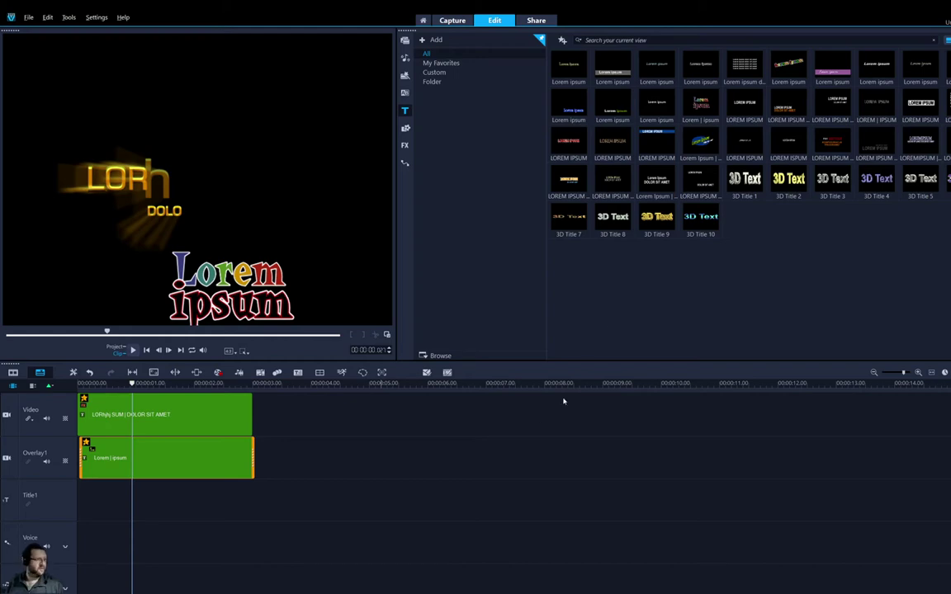
# Open Corel FastFlick and play the beginning of its selected theme template with the dotted light wall
pyautogui.click(72, 17)
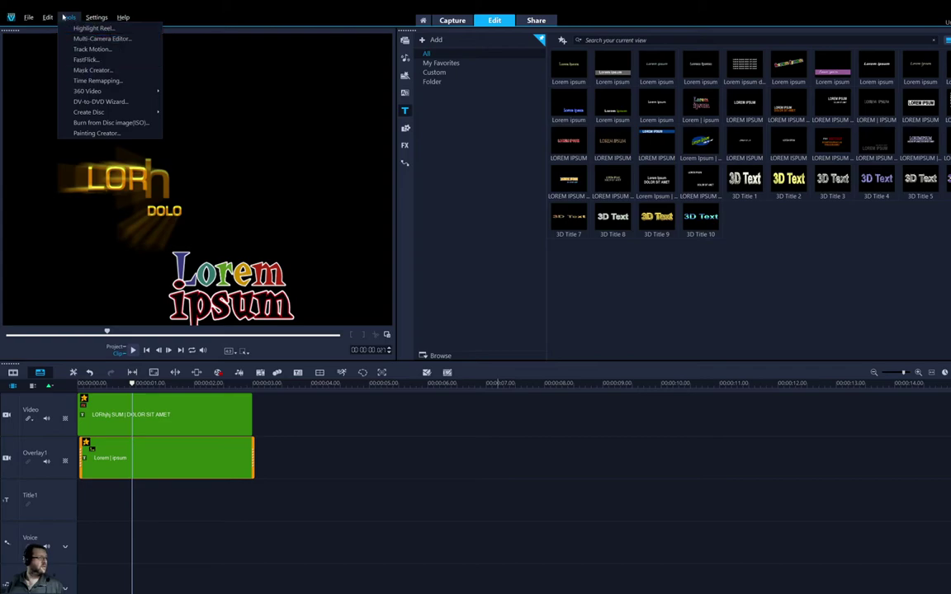
pyautogui.moveTo(52, 18)
pyautogui.moveTo(95, 19)
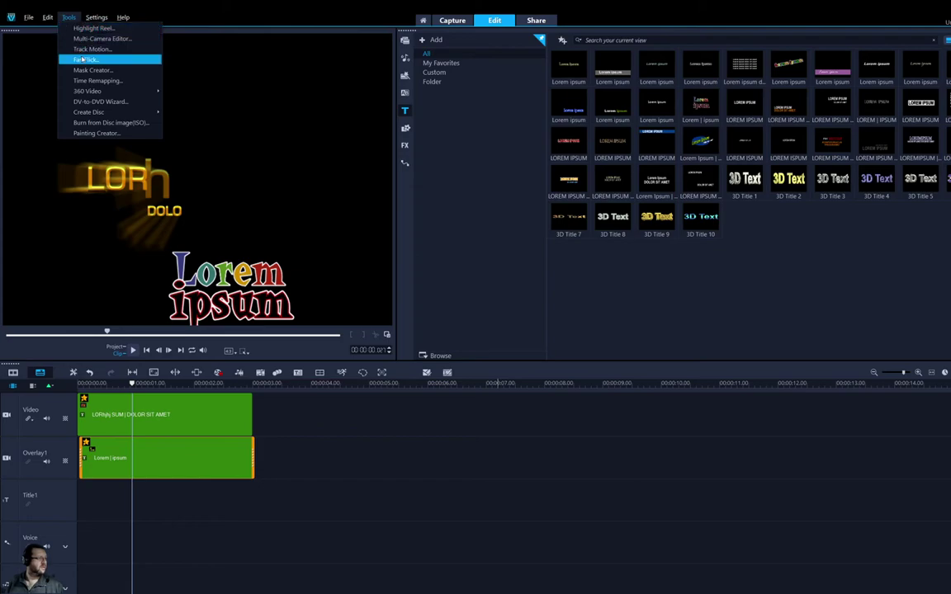
pyautogui.click(81, 59)
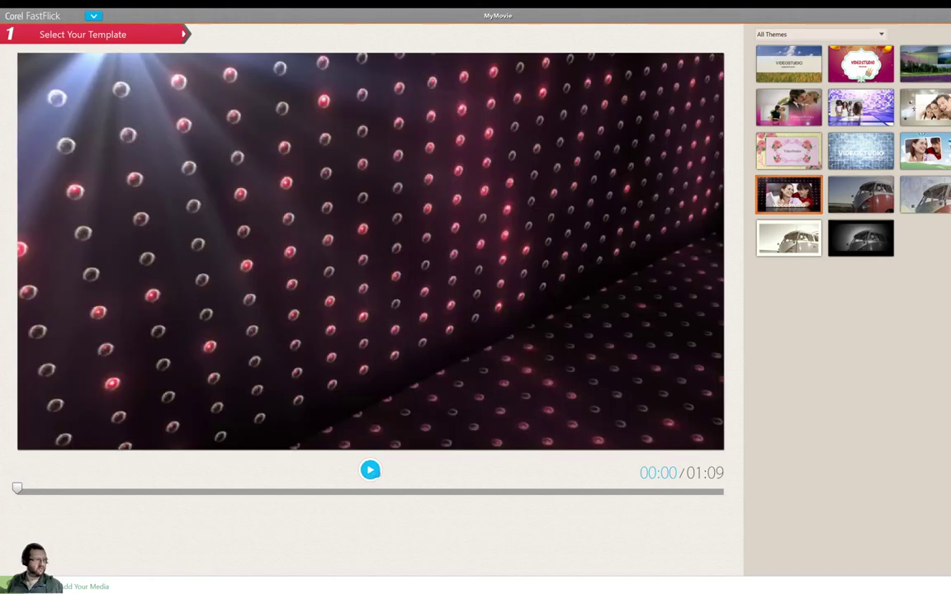
pyautogui.click(370, 470)
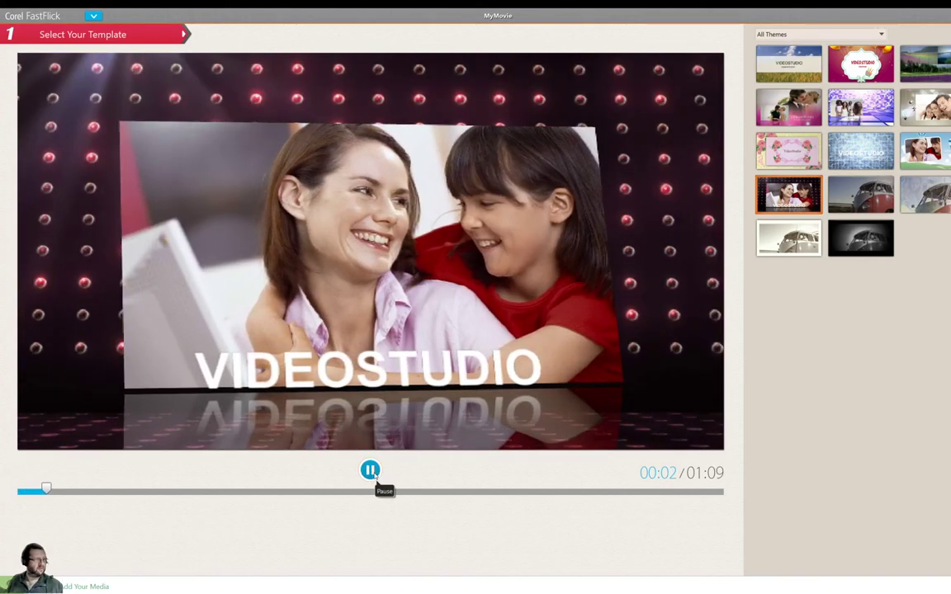
pyautogui.click(373, 474)
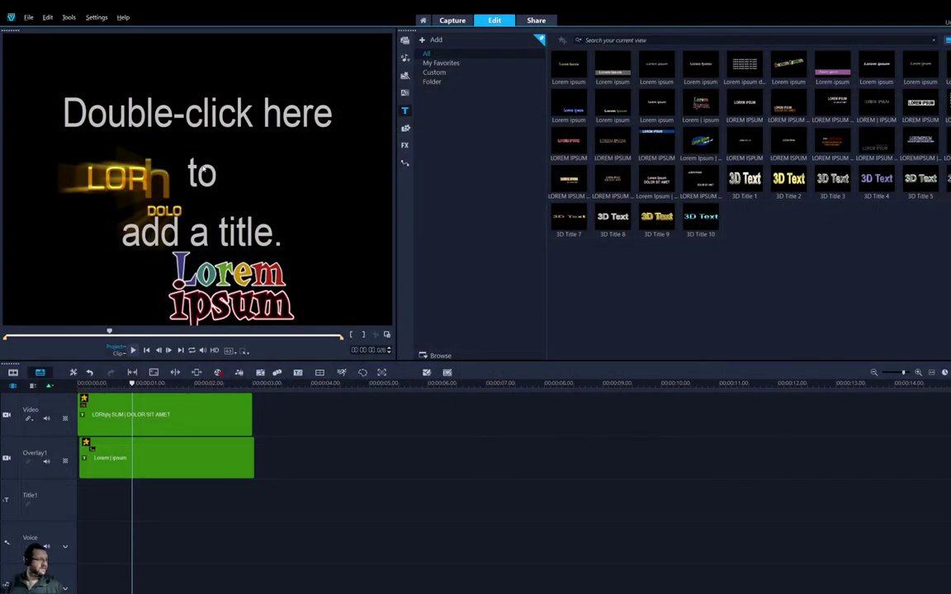
# Start the Mask Creator and dismiss its video file selection without choosing a file
pyautogui.click(67, 17)
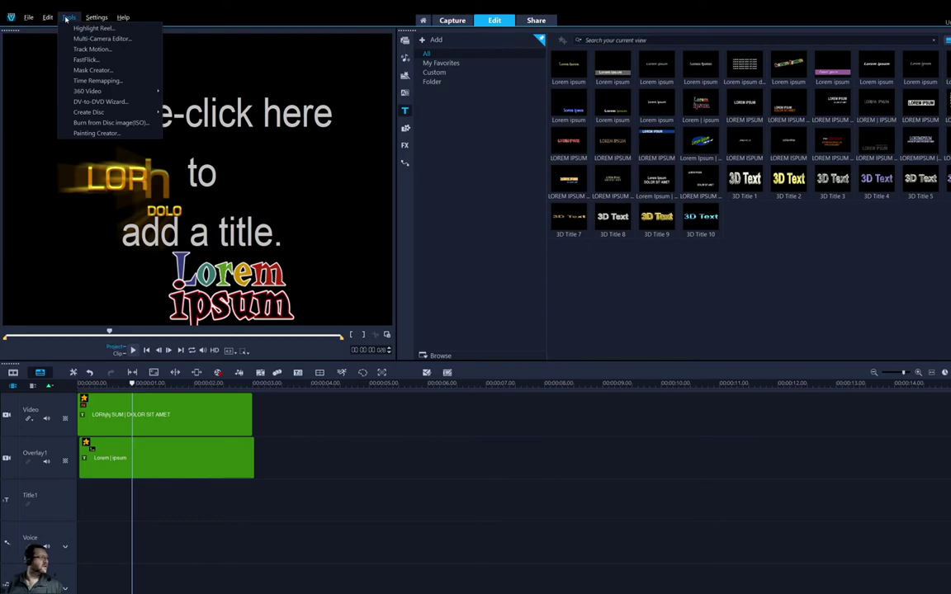
pyautogui.click(84, 71)
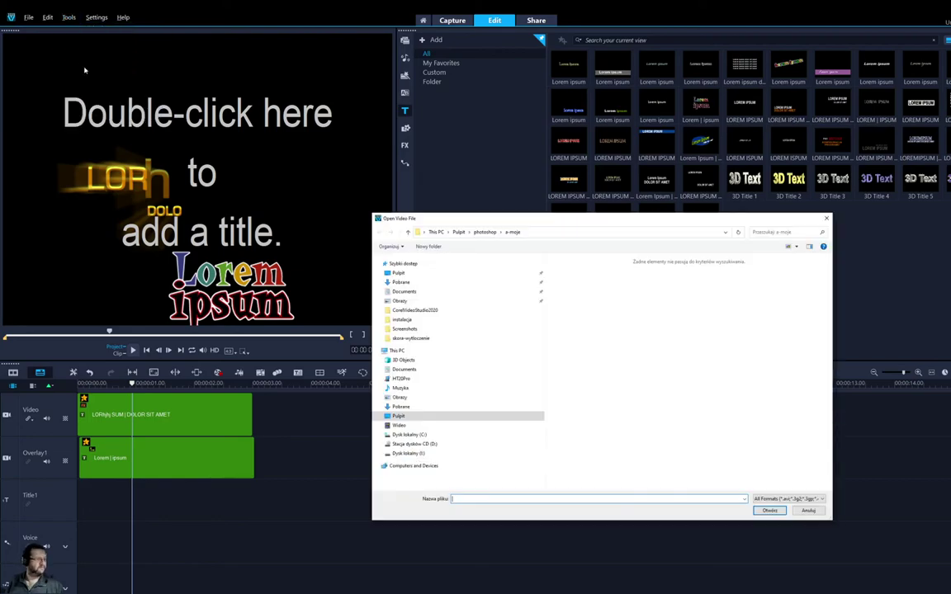
pyautogui.click(806, 510)
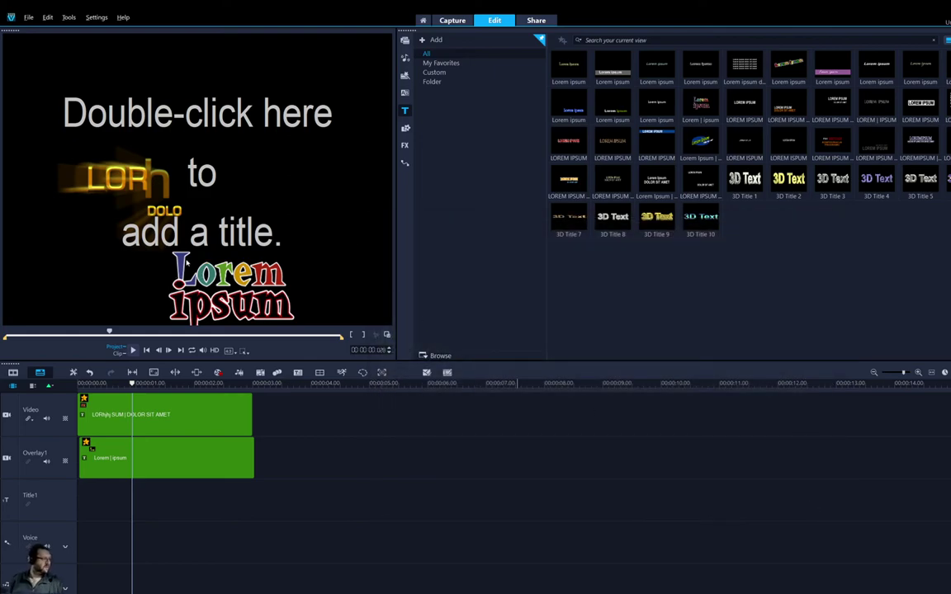
pyautogui.click(97, 17)
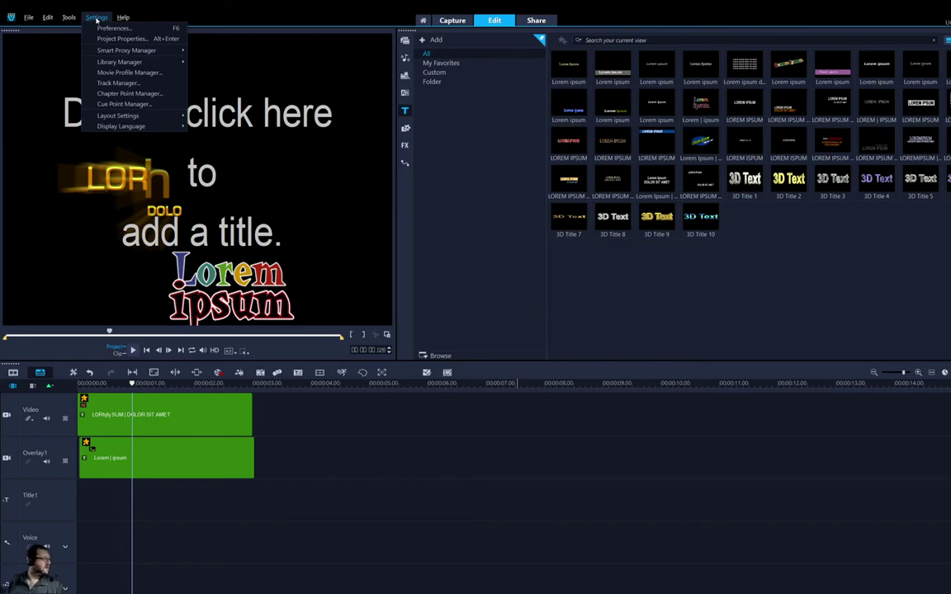
pyautogui.moveTo(119, 116)
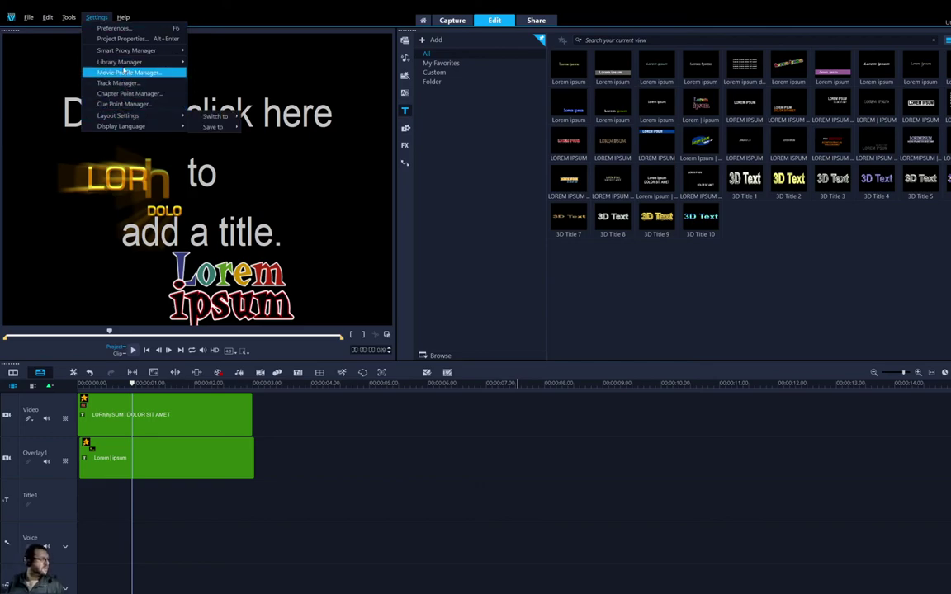
pyautogui.moveTo(125, 51)
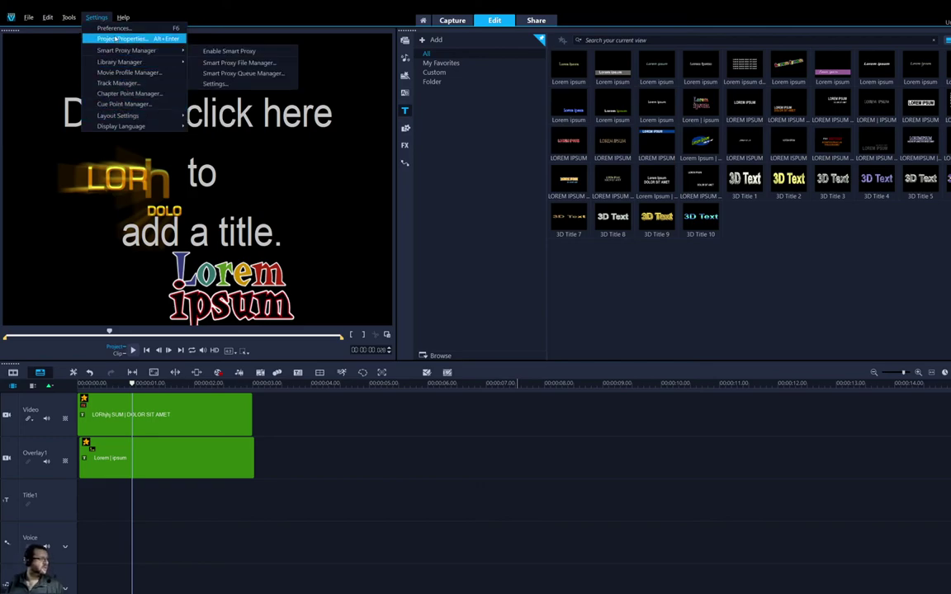
pyautogui.click(97, 17)
pyautogui.click(28, 17)
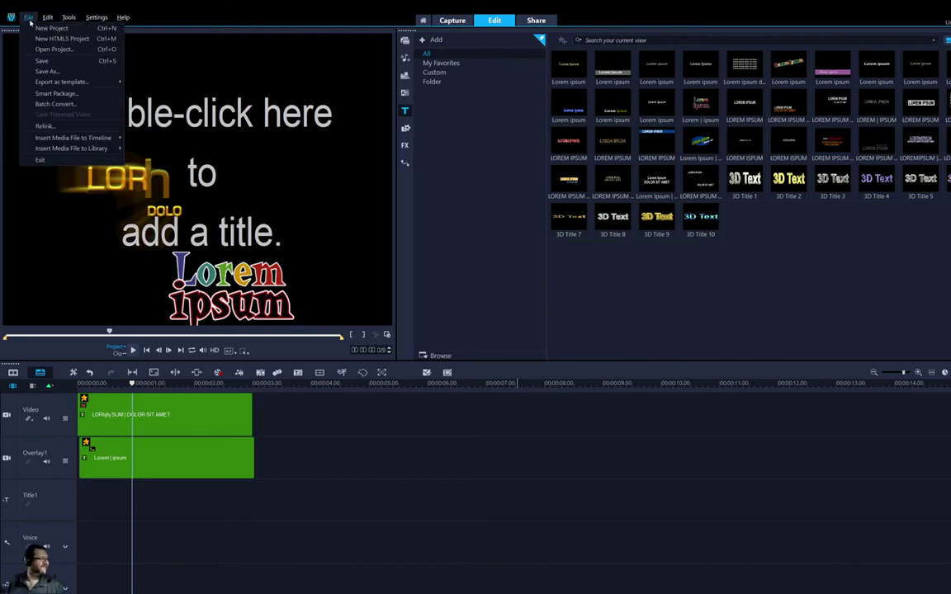